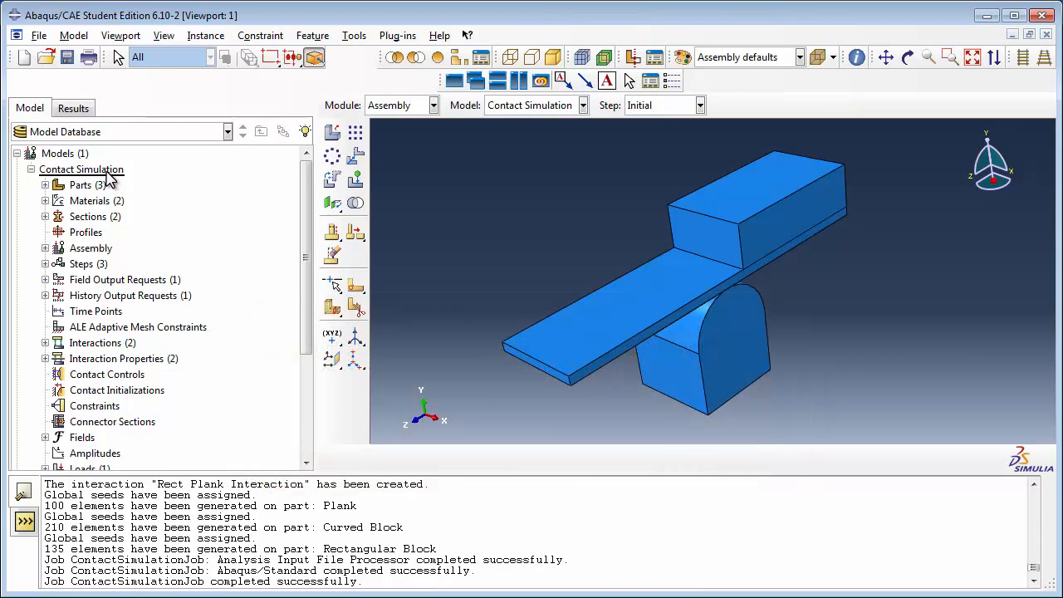
Step: Review the model tree and inspect the Frictional and Frictionless contact property definitions
left_click_drag(308, 207, 262, 339)
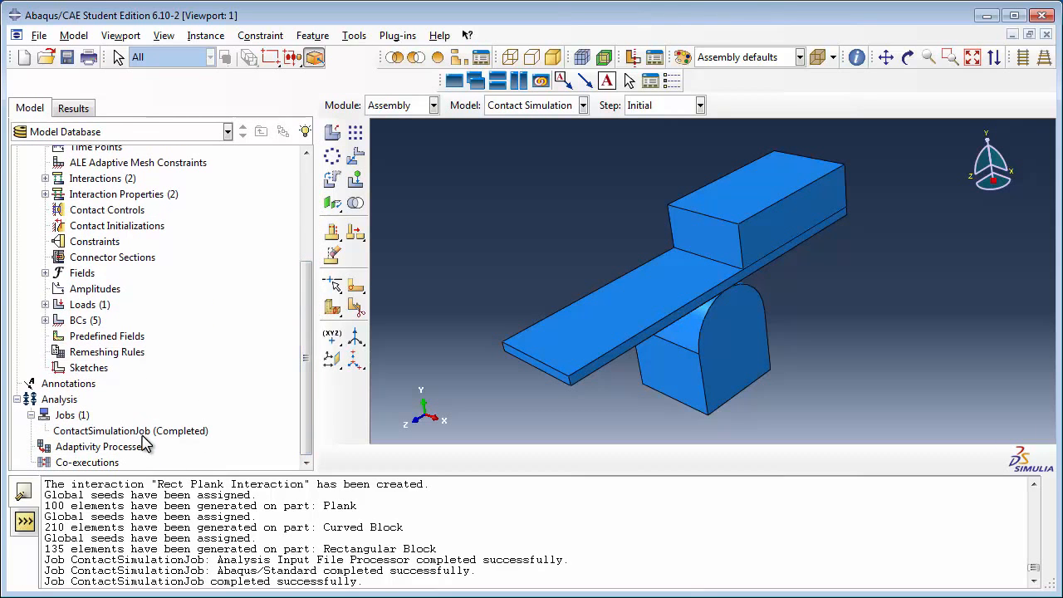
left_click_drag(304, 423, 305, 293)
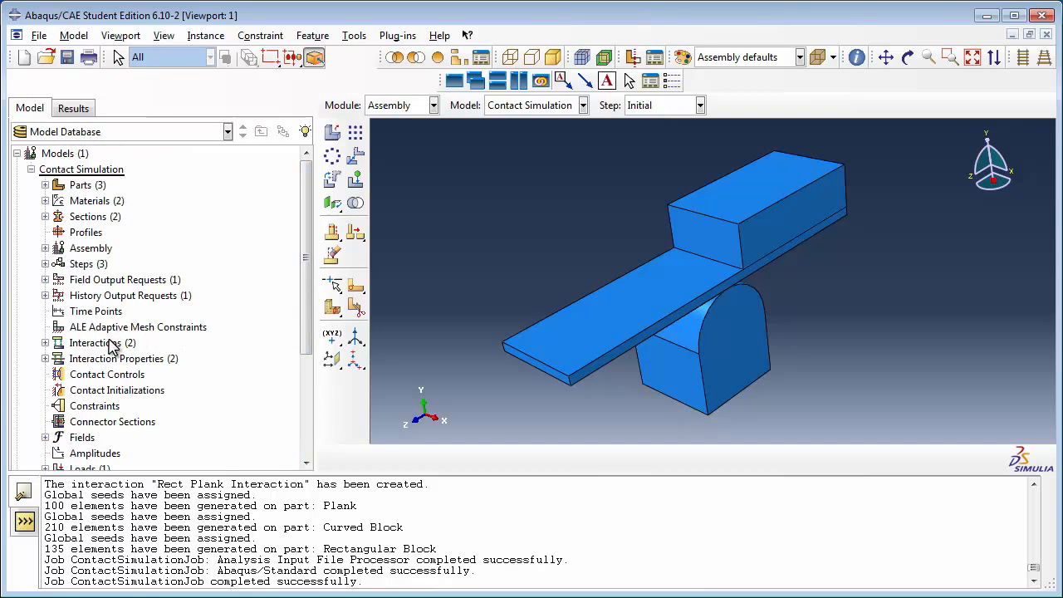
left_click(44, 358)
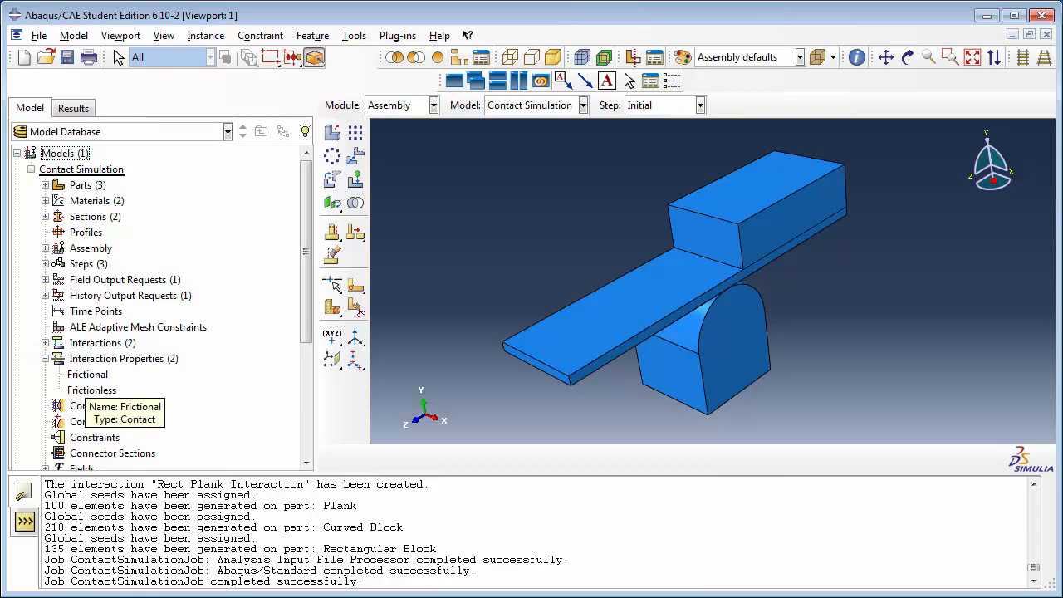
double_click(88, 375)
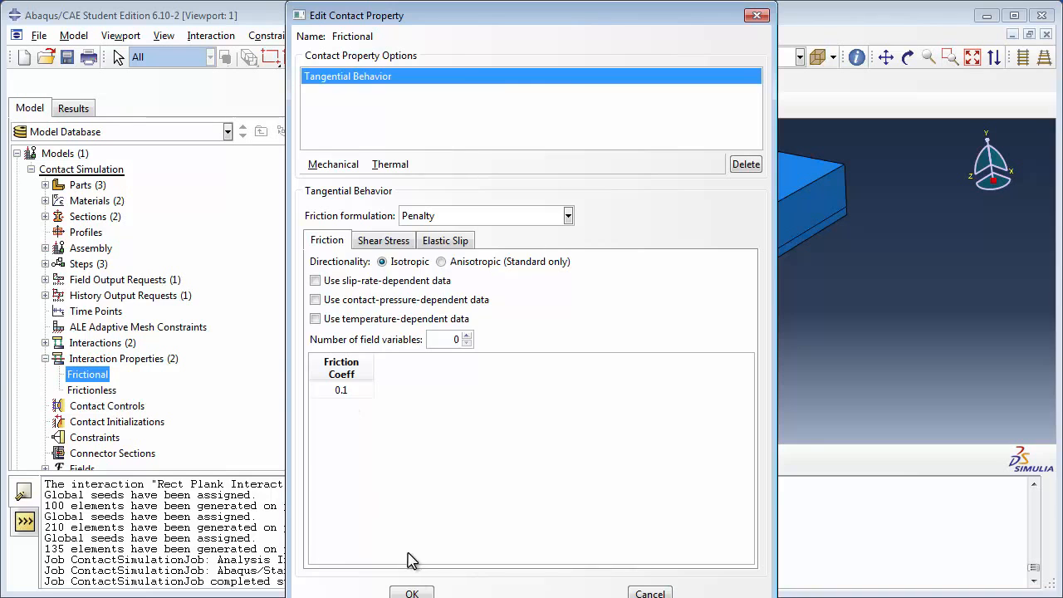
left_click(418, 591)
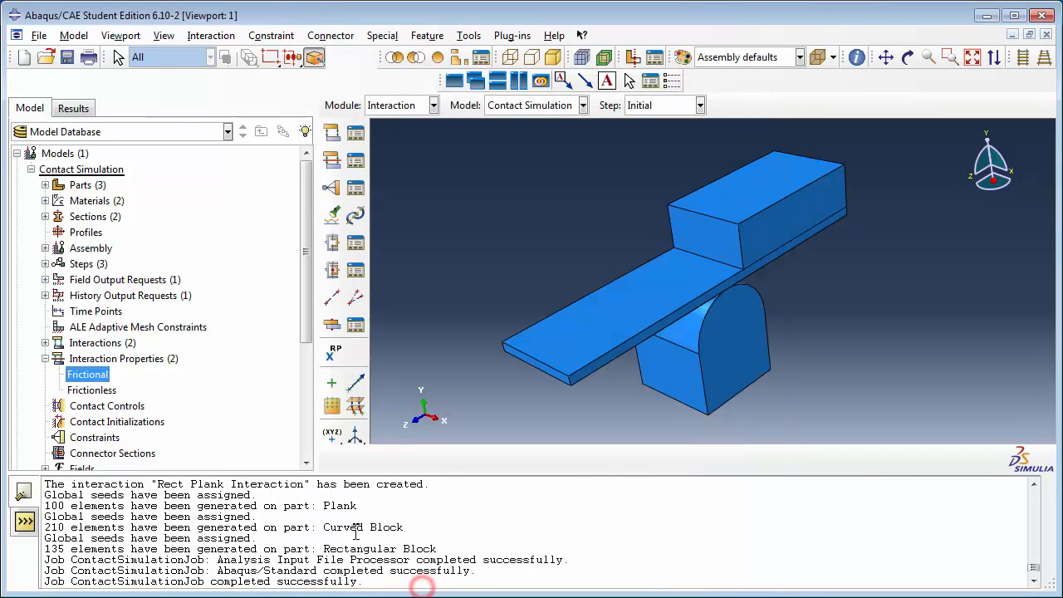
double_click(98, 390)
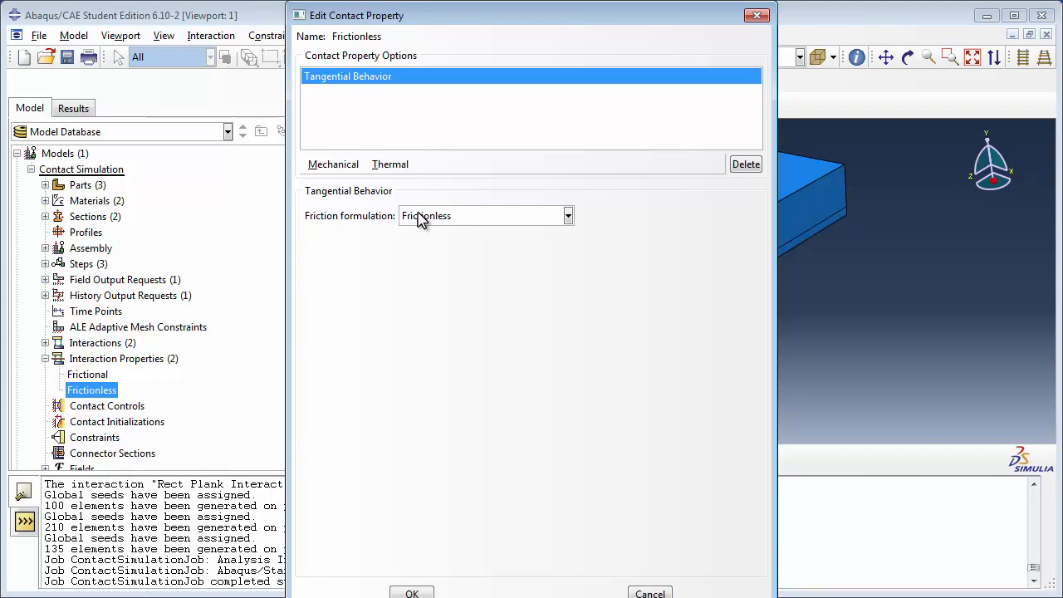
left_click(420, 591)
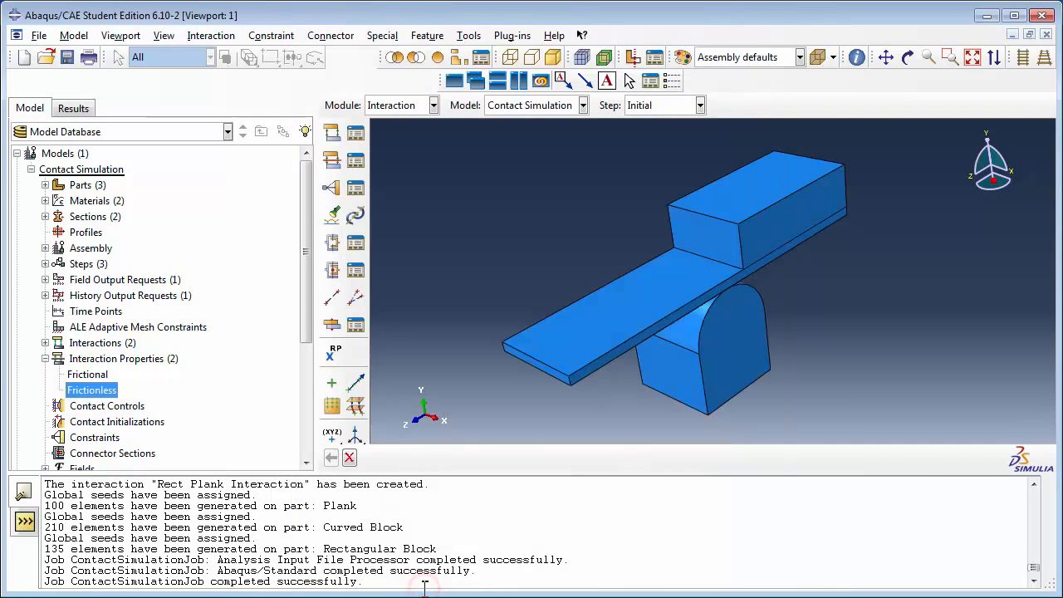
Step: Delete the existing Curved Plank Interaction and Rect Plank Interaction
left_click(45, 343)
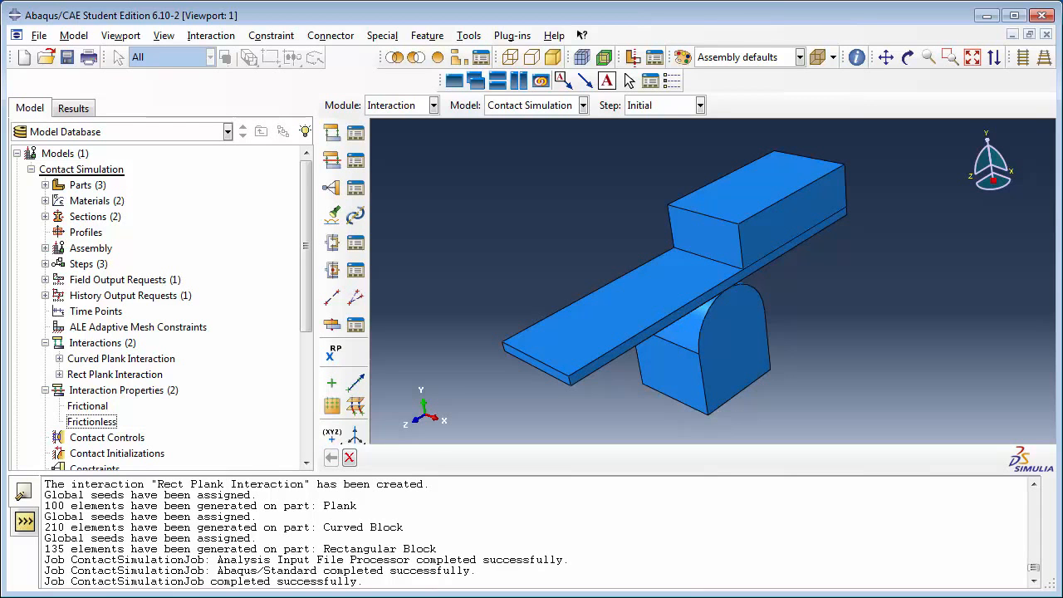
right_click(133, 363)
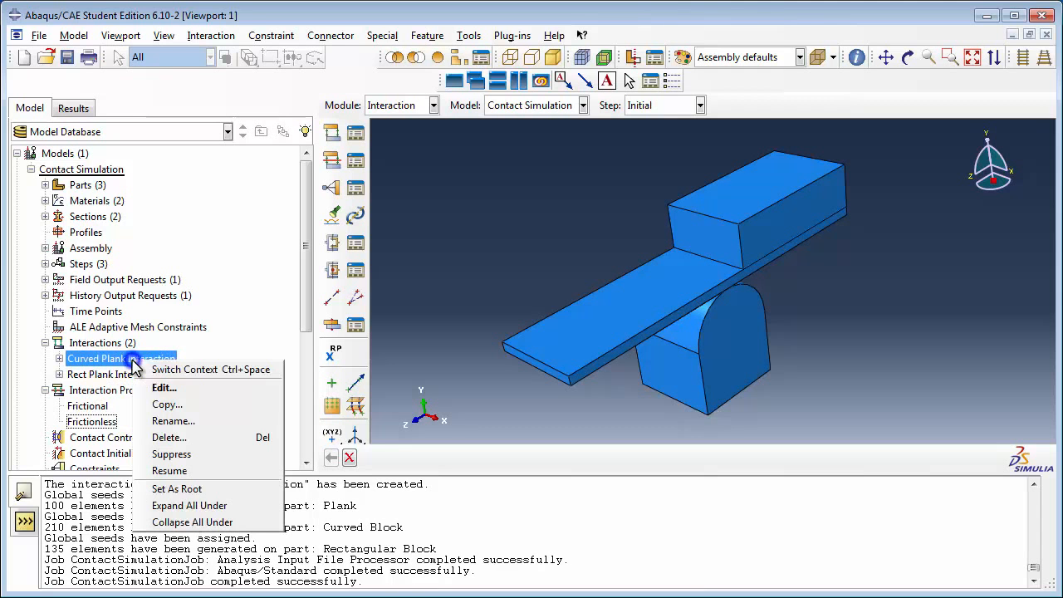
left_click(203, 437)
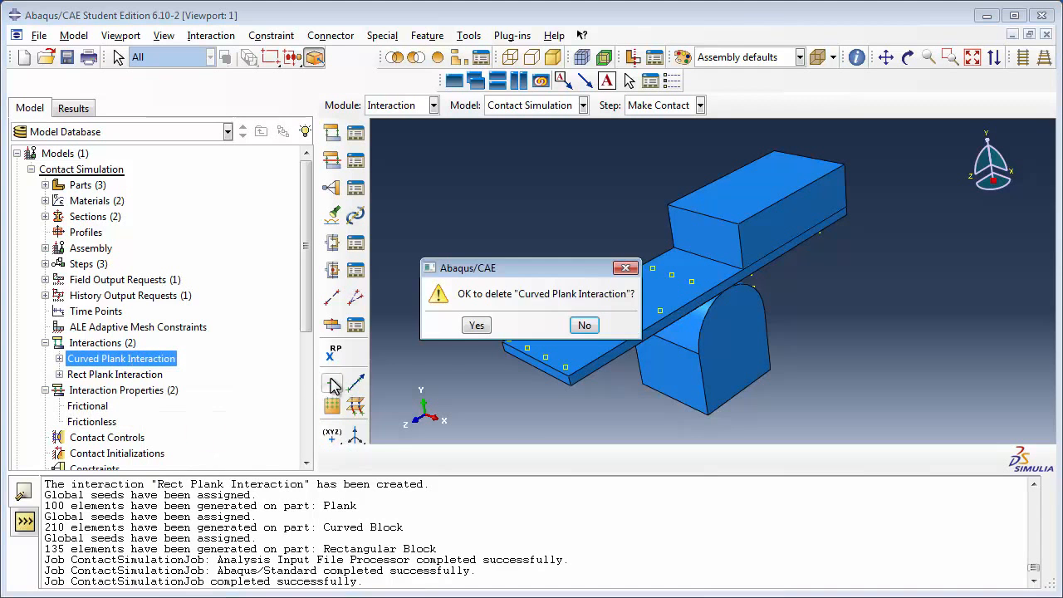
left_click(474, 327)
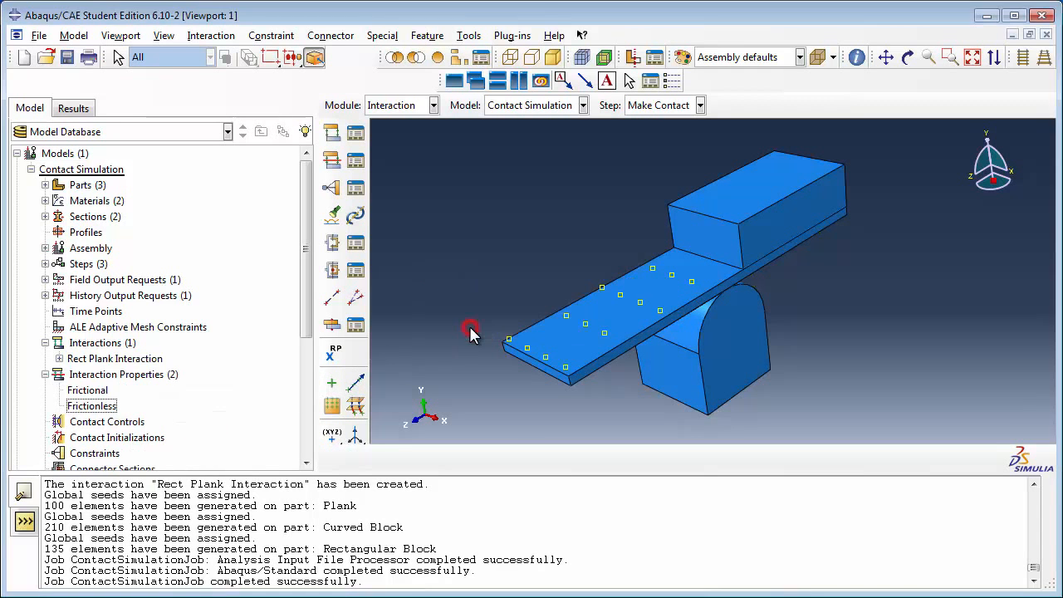
right_click(174, 359)
left_click(233, 438)
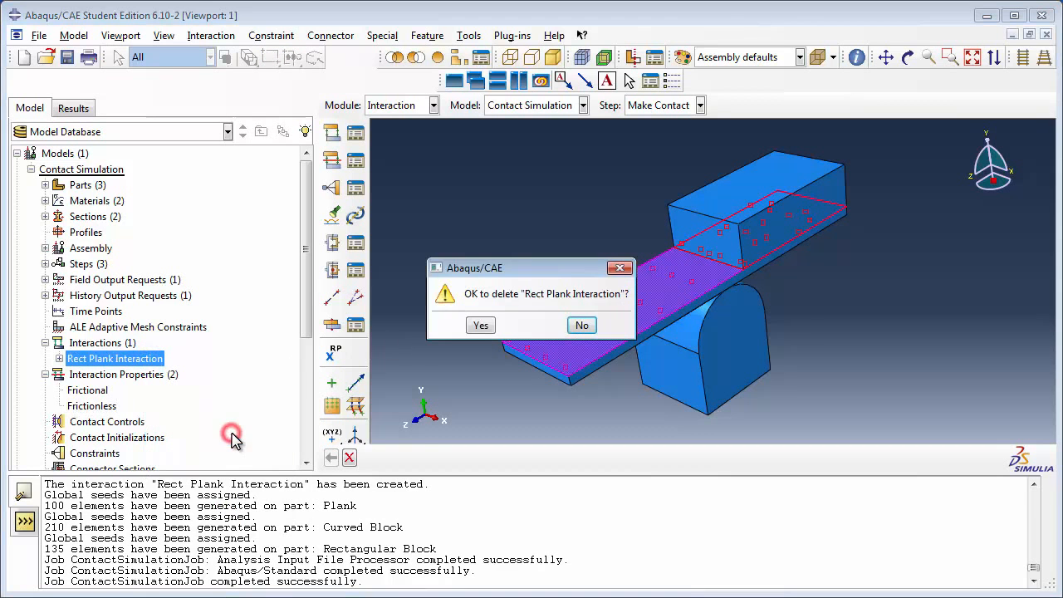
left_click(476, 325)
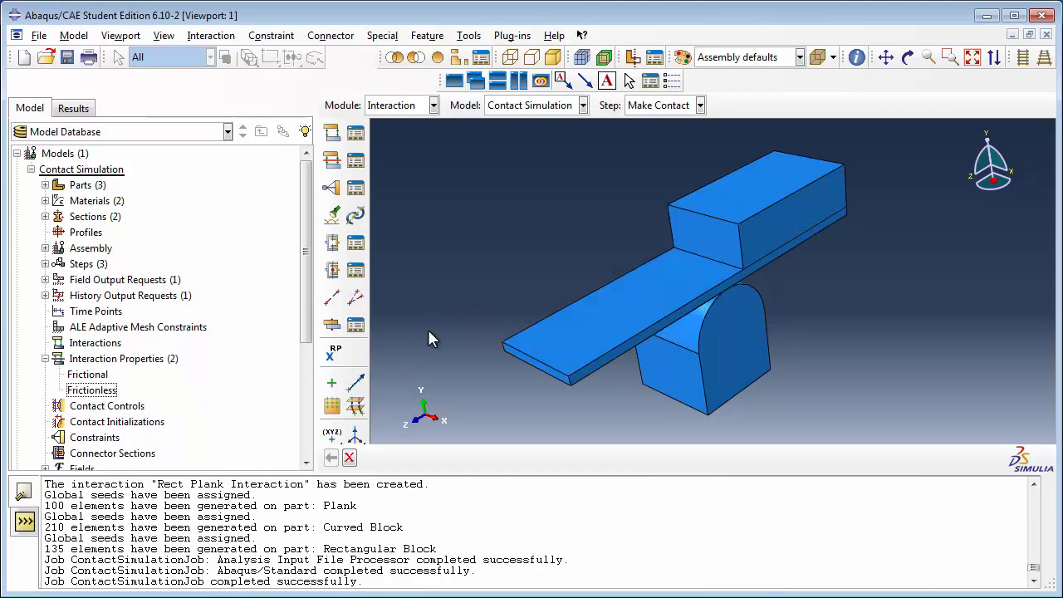
Step: Create a General contact (Standard) interaction named ContactBetweenParts in the Initial step
double_click(110, 344)
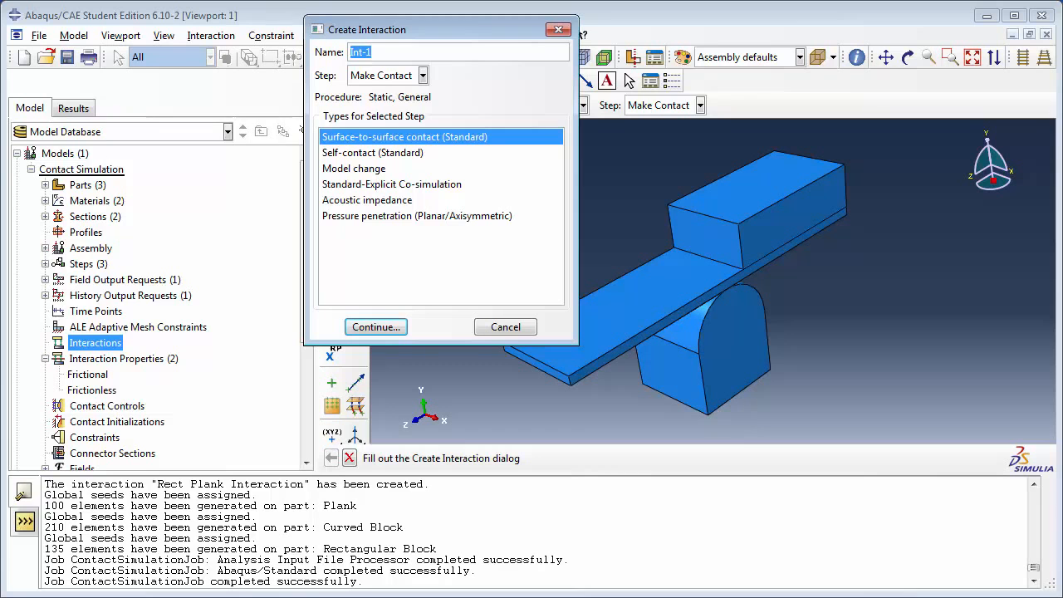
left_click(405, 79)
left_click(398, 88)
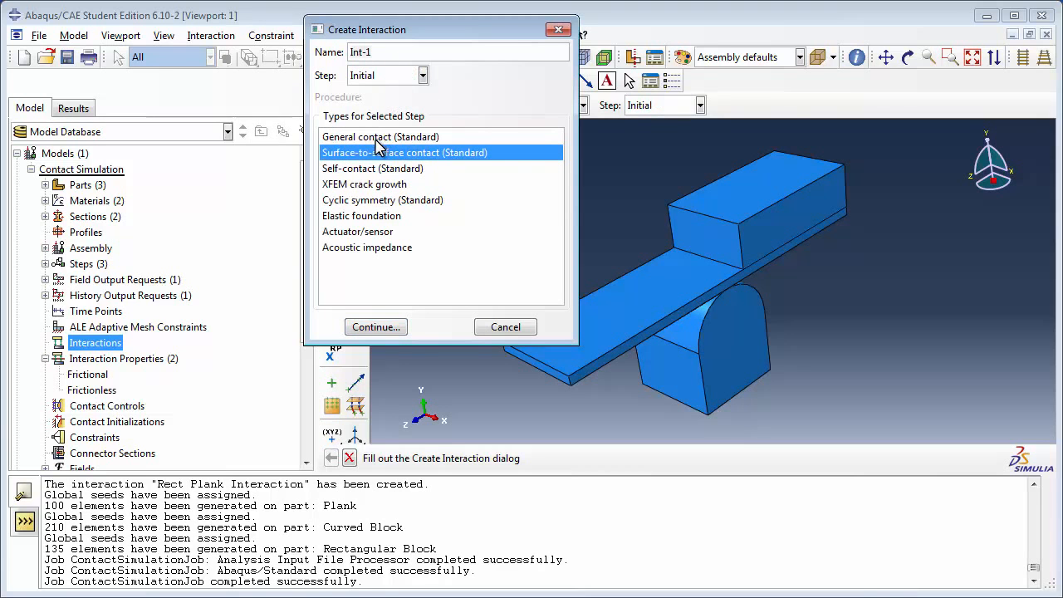
left_click(376, 140)
left_click_drag(389, 52, 339, 59)
type("ContactBetweenParts")
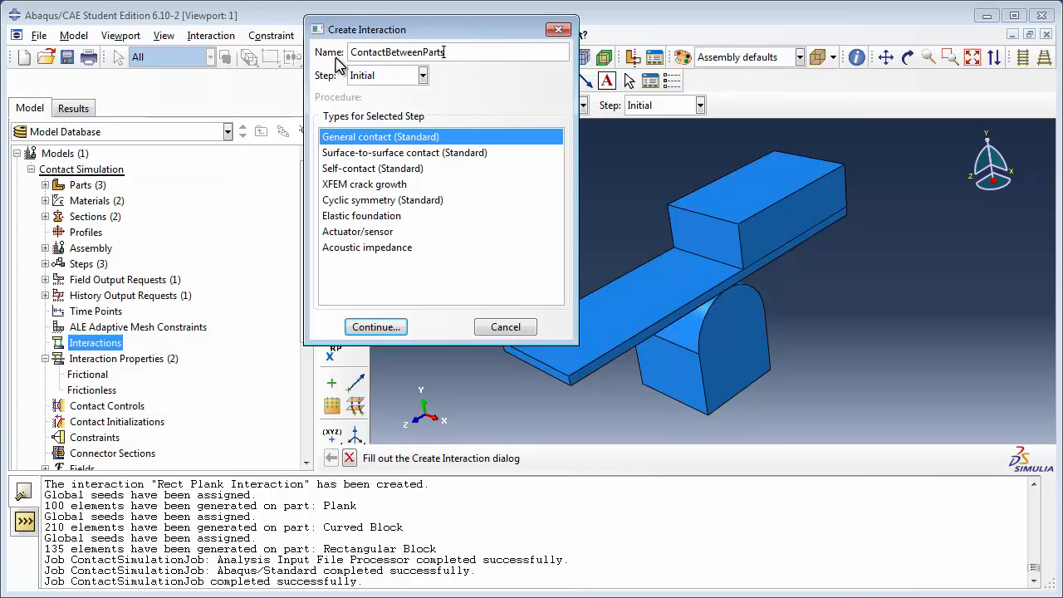
left_click(380, 324)
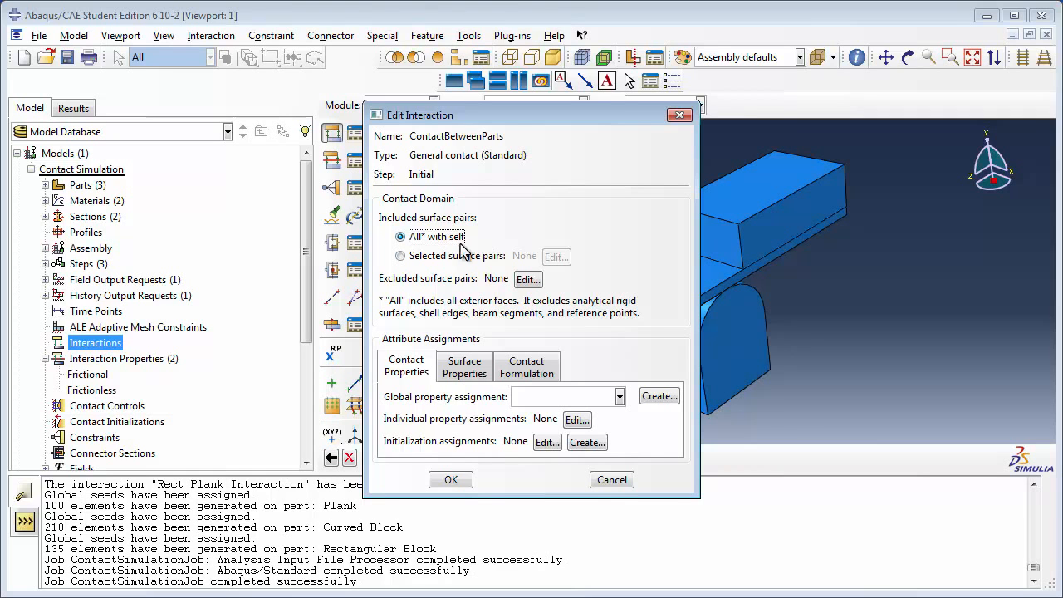
left_click(527, 280)
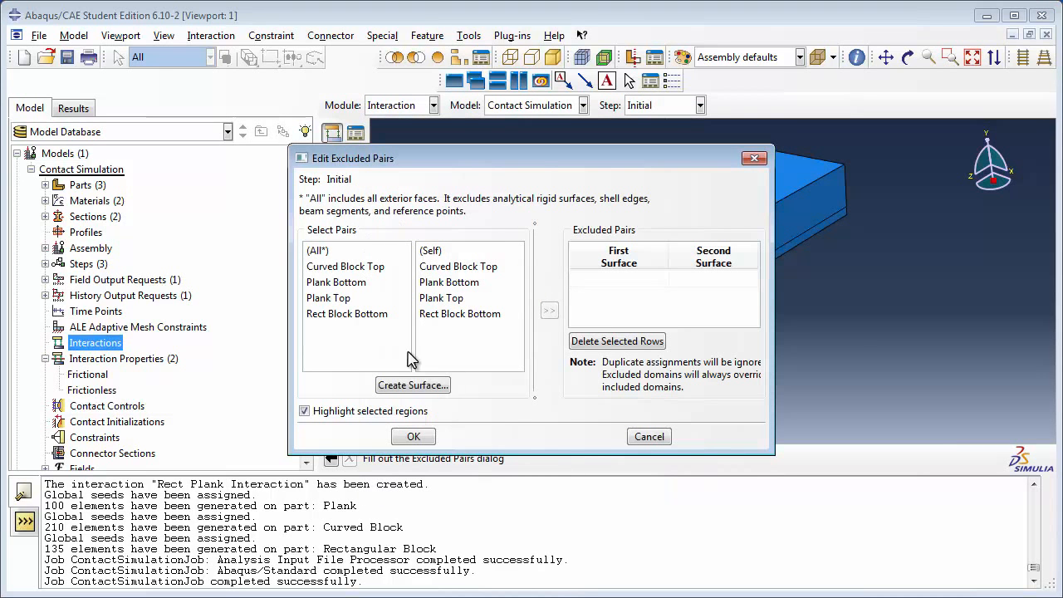
left_click(657, 437)
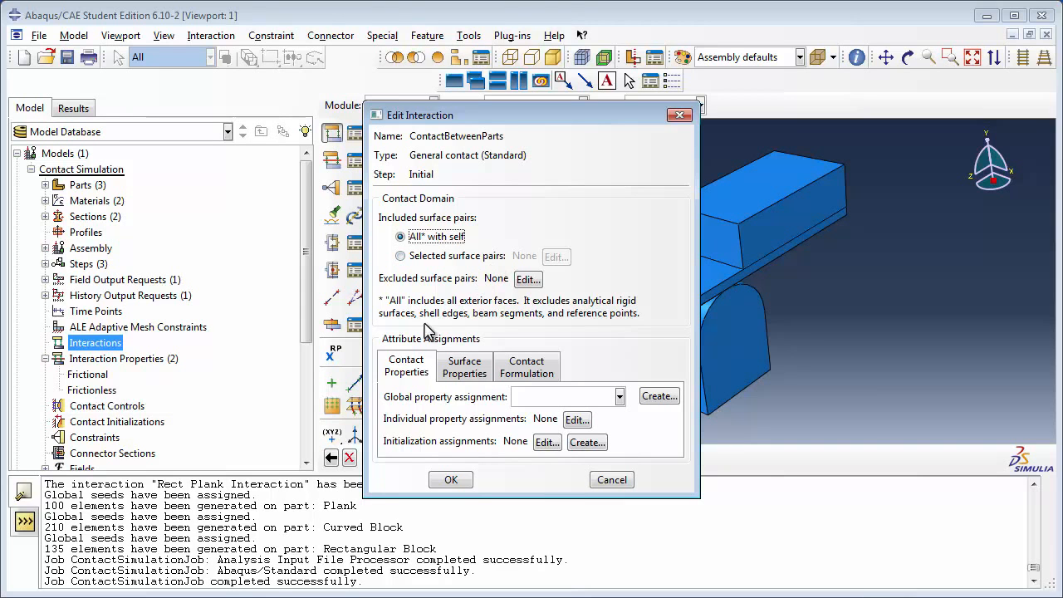
left_click(408, 372)
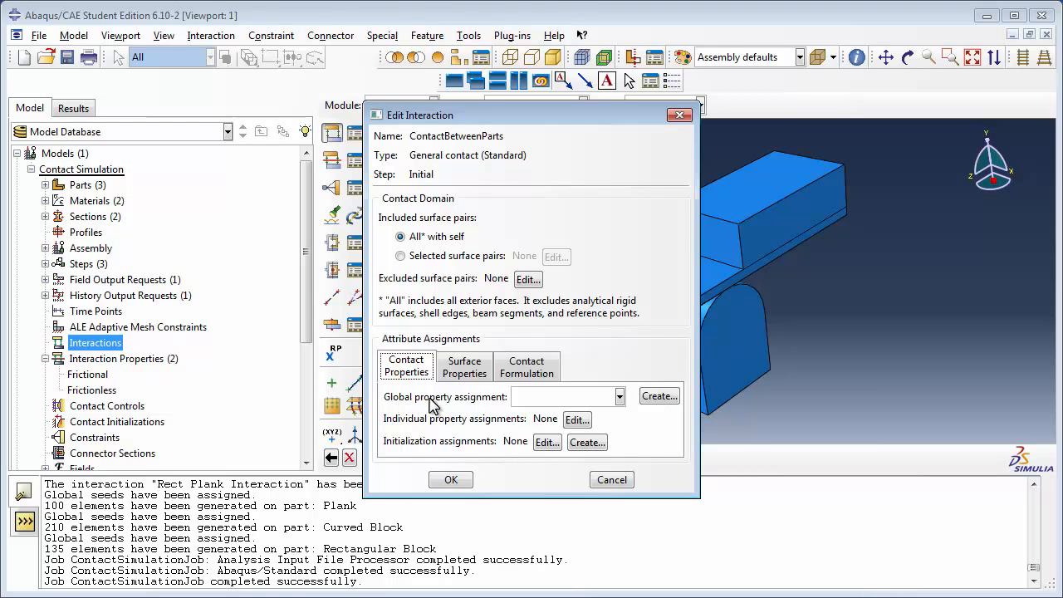
Step: Set the interaction's global contact property assignment to Frictionless
left_click(553, 397)
left_click(544, 417)
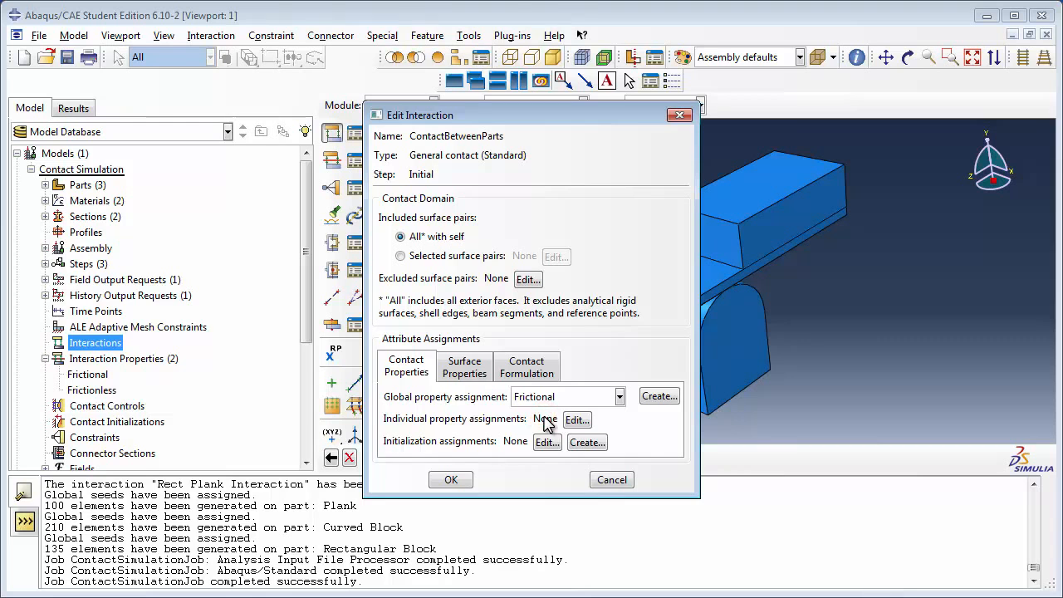
left_click(552, 399)
left_click(542, 432)
Step: Assign the Frictional property individually to the Curved Block Top and Plank Bottom surface pair
left_click(576, 421)
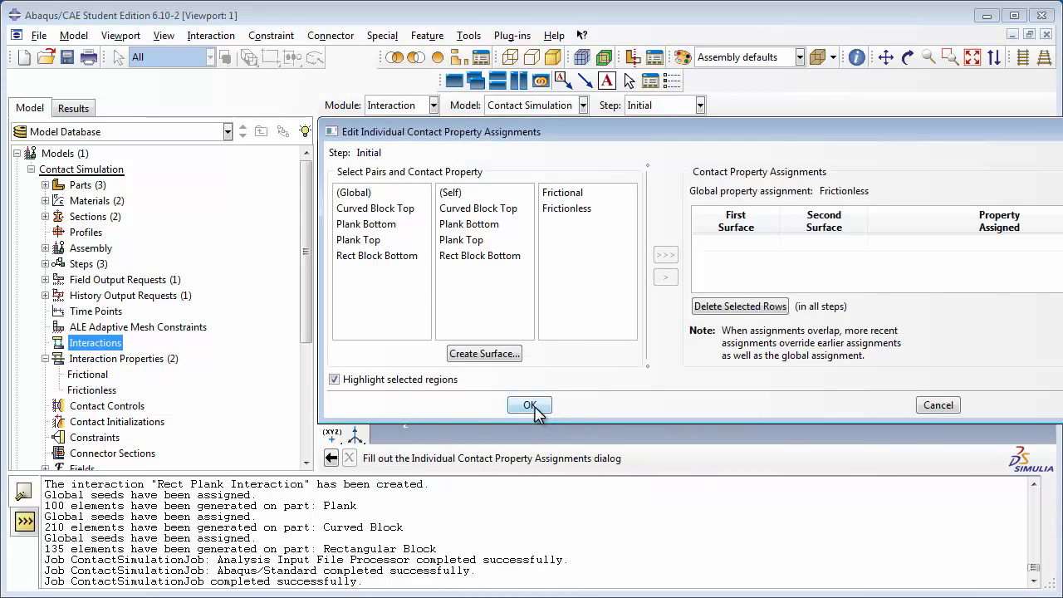
left_click_drag(413, 139, 876, 76)
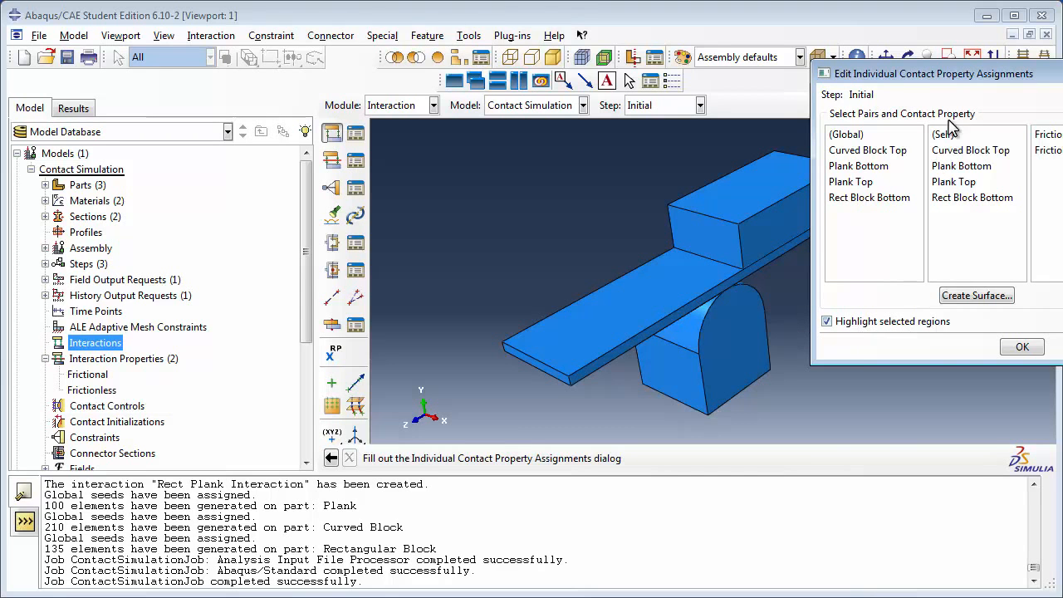
left_click(872, 154)
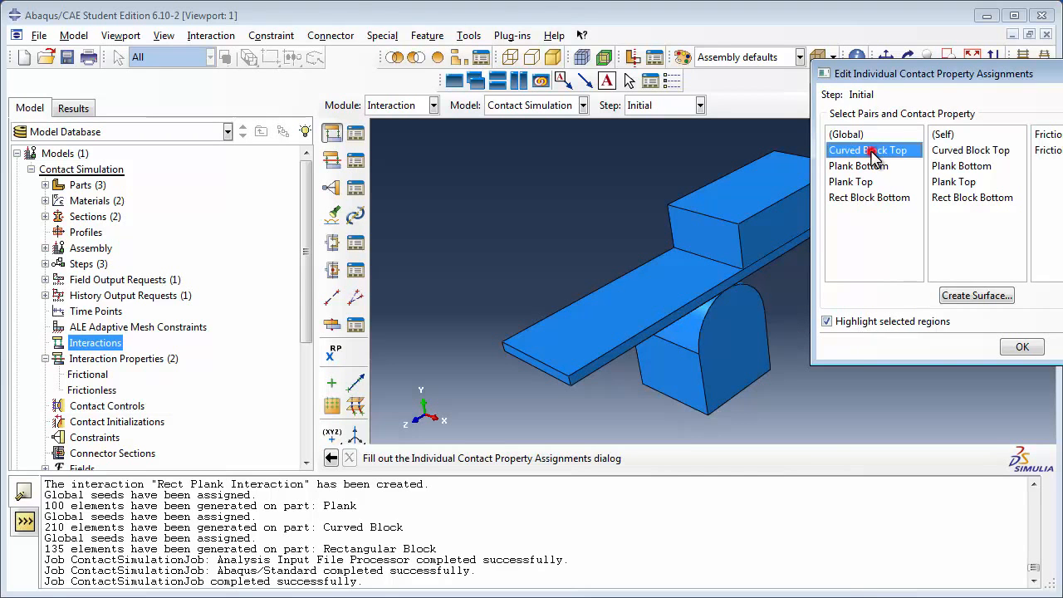
left_click(941, 167)
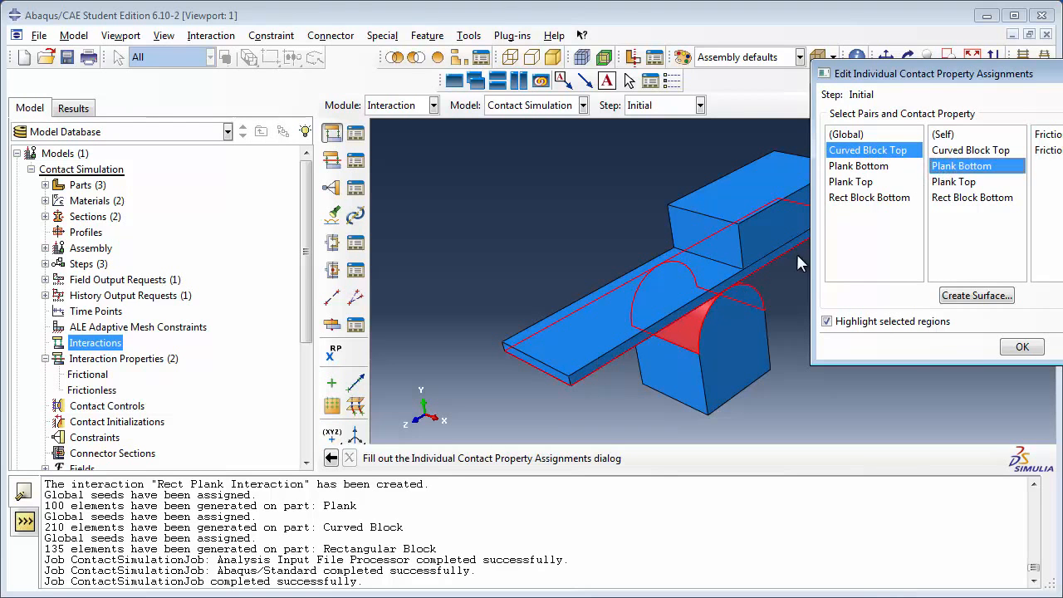
left_click_drag(999, 76, 925, 92)
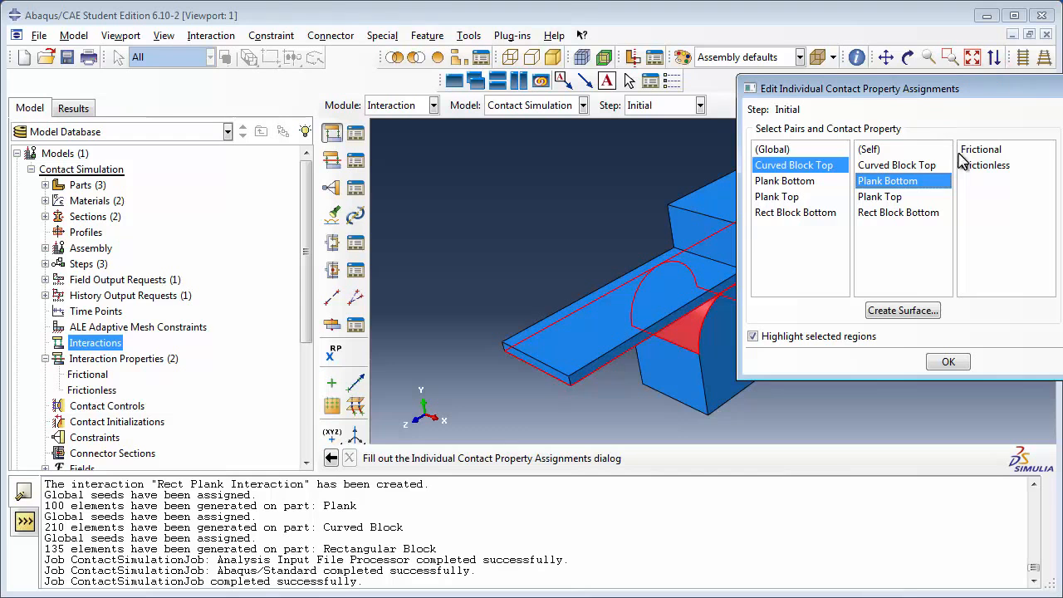
left_click(971, 151)
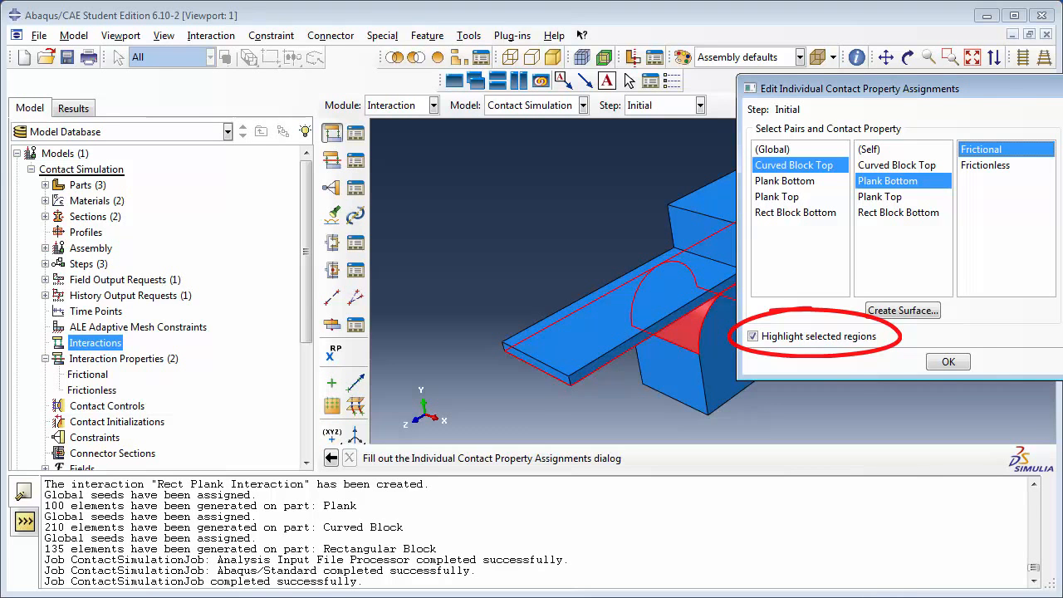
left_click_drag(1003, 92, 453, 129)
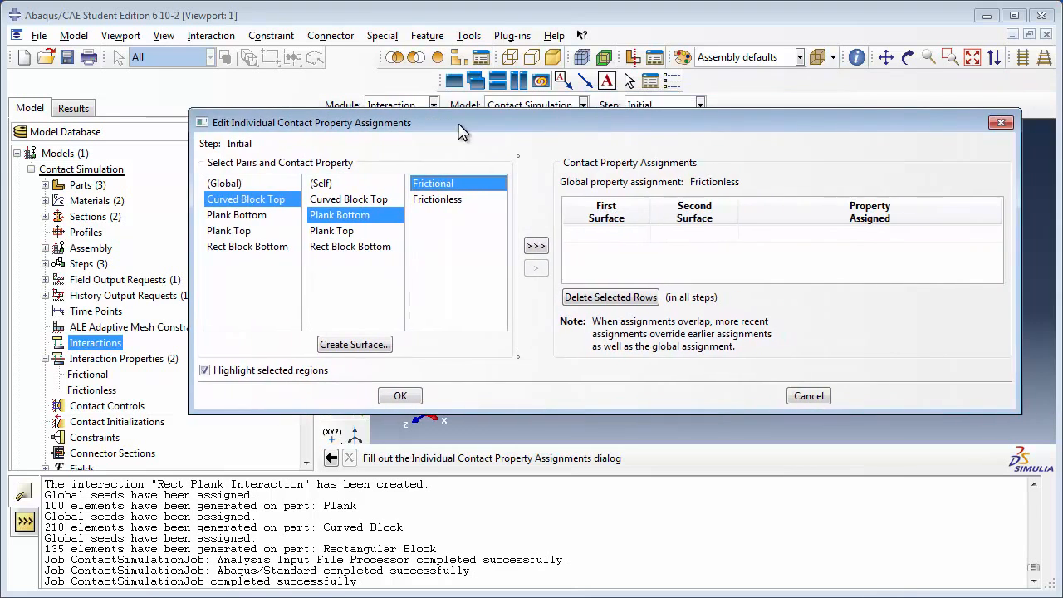
left_click(535, 246)
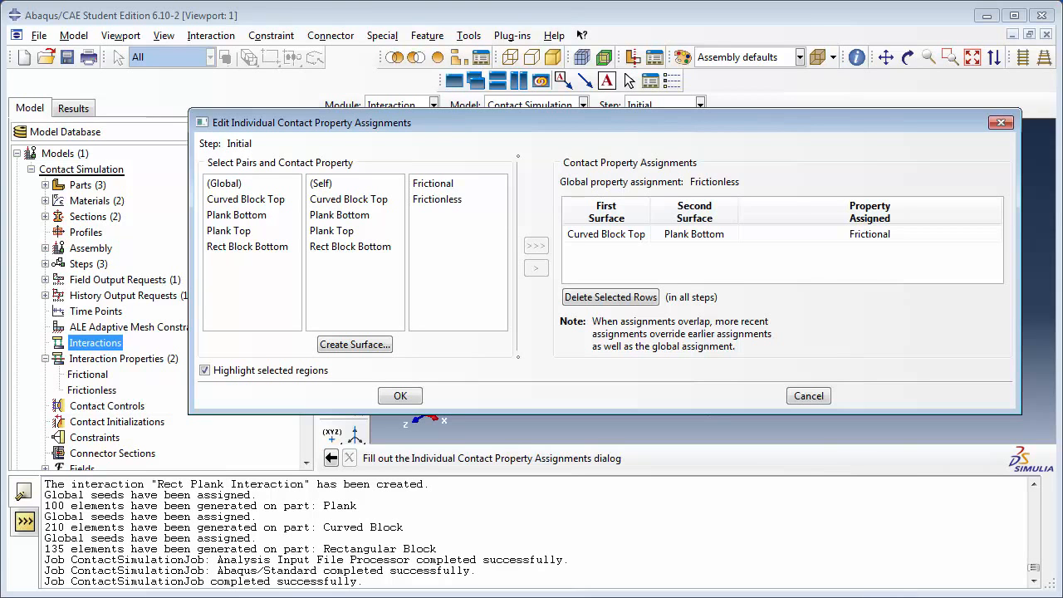
left_click(400, 397)
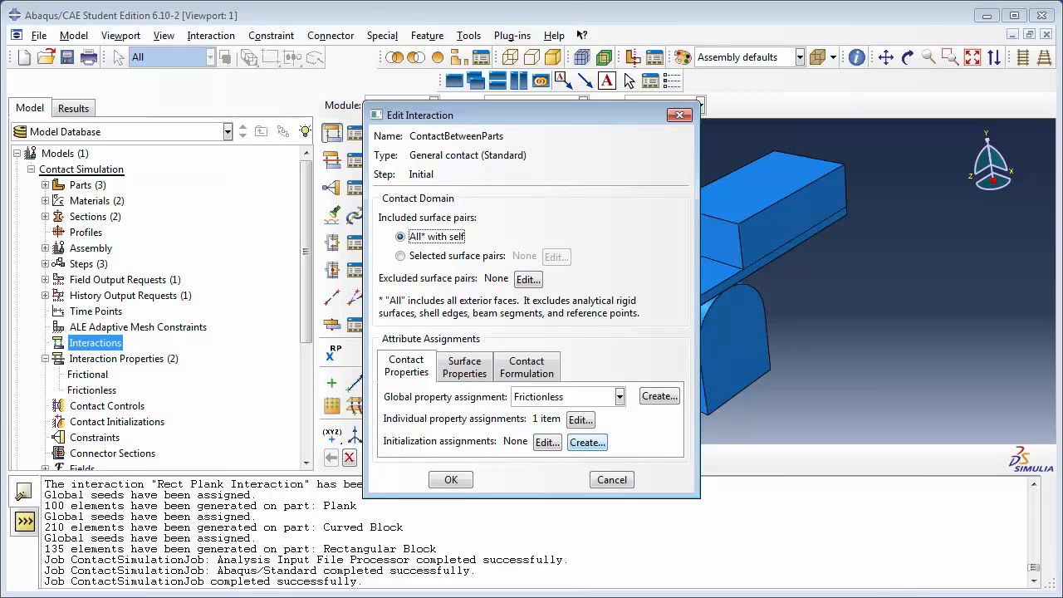
Step: Turn off automatic surface smoothing for geometric faces and finish the ContactBetweenParts interaction
left_click(476, 373)
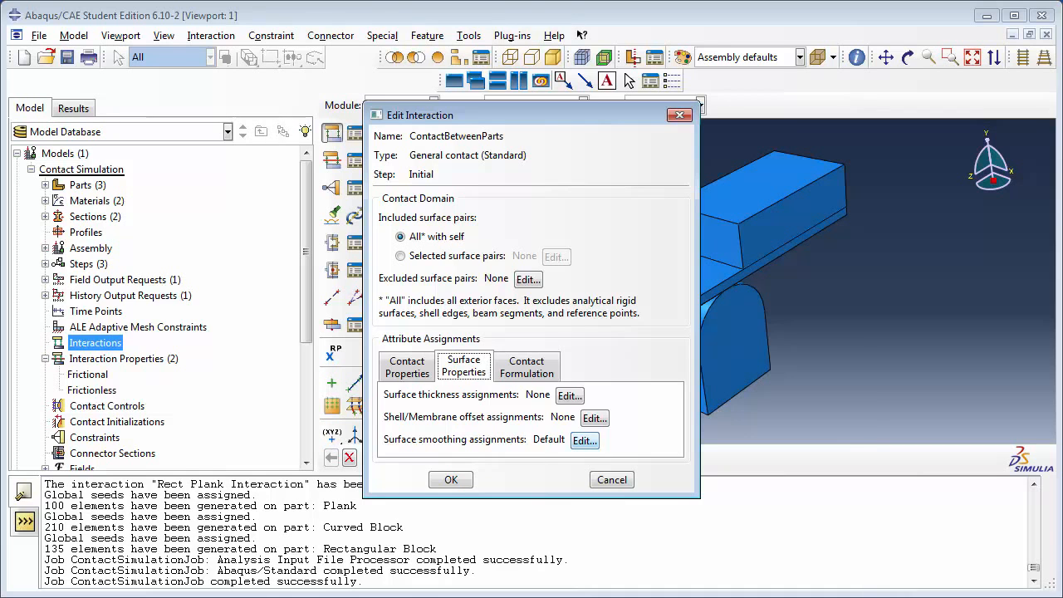
left_click(585, 441)
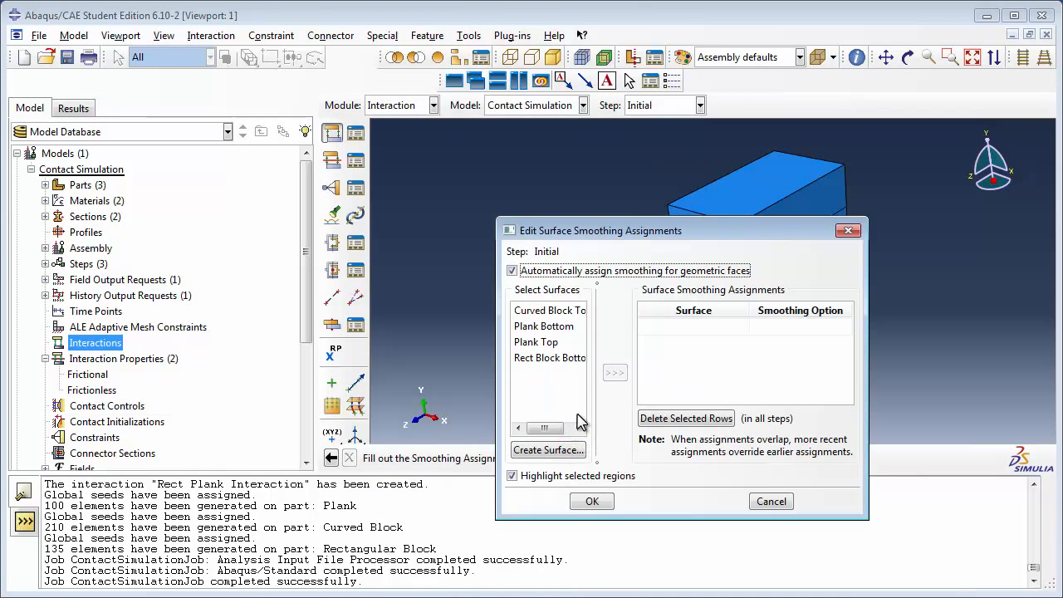
left_click(541, 275)
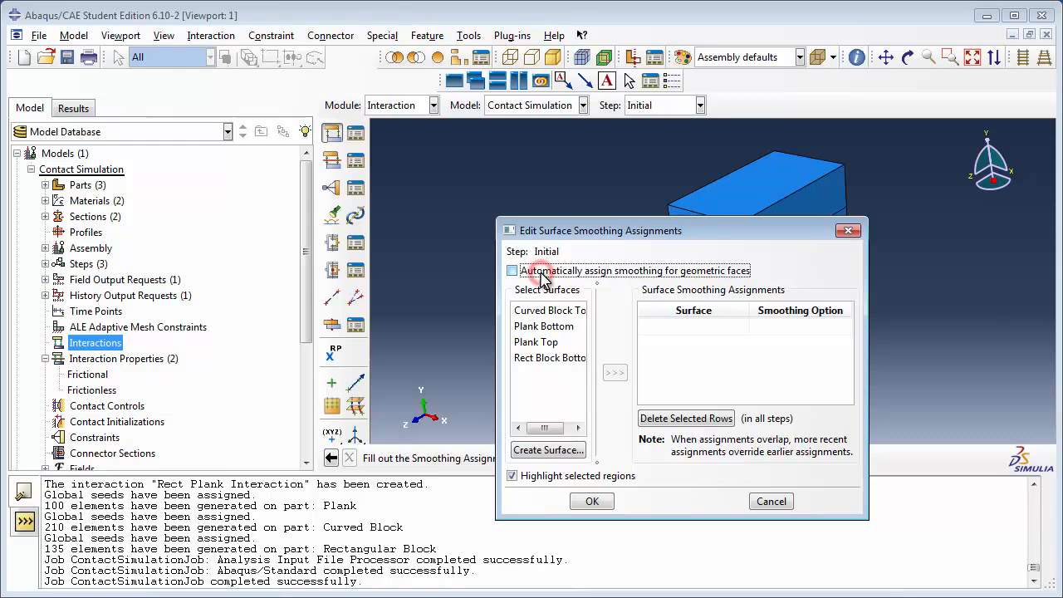
left_click(593, 502)
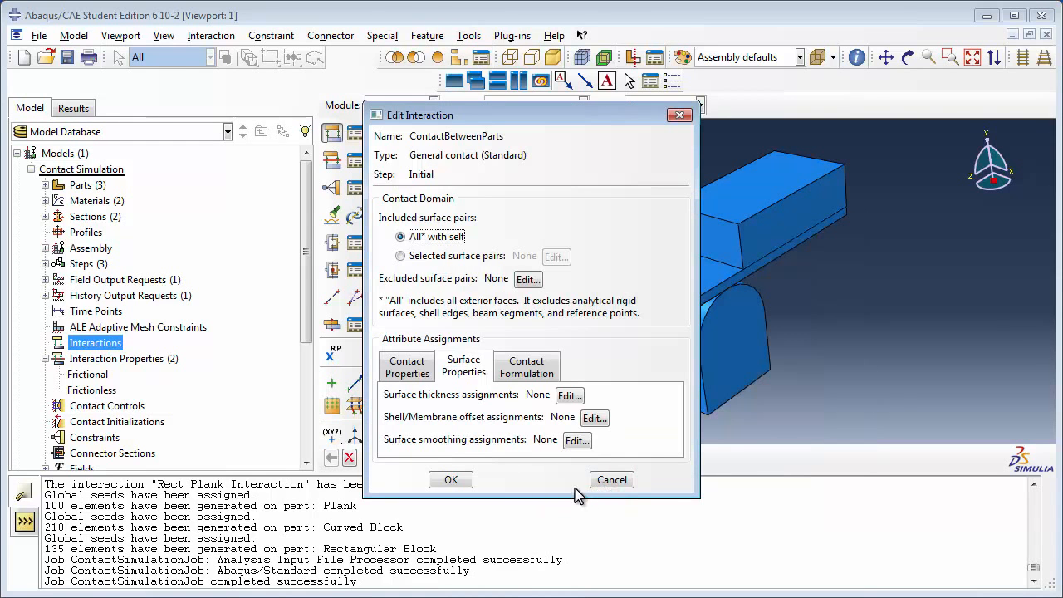
left_click(527, 371)
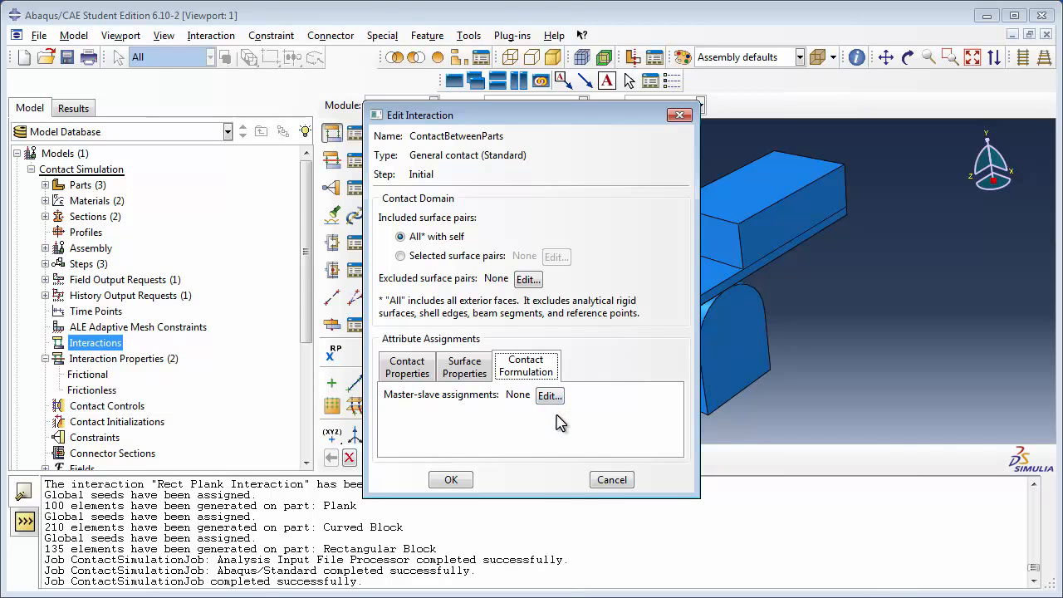
left_click(451, 479)
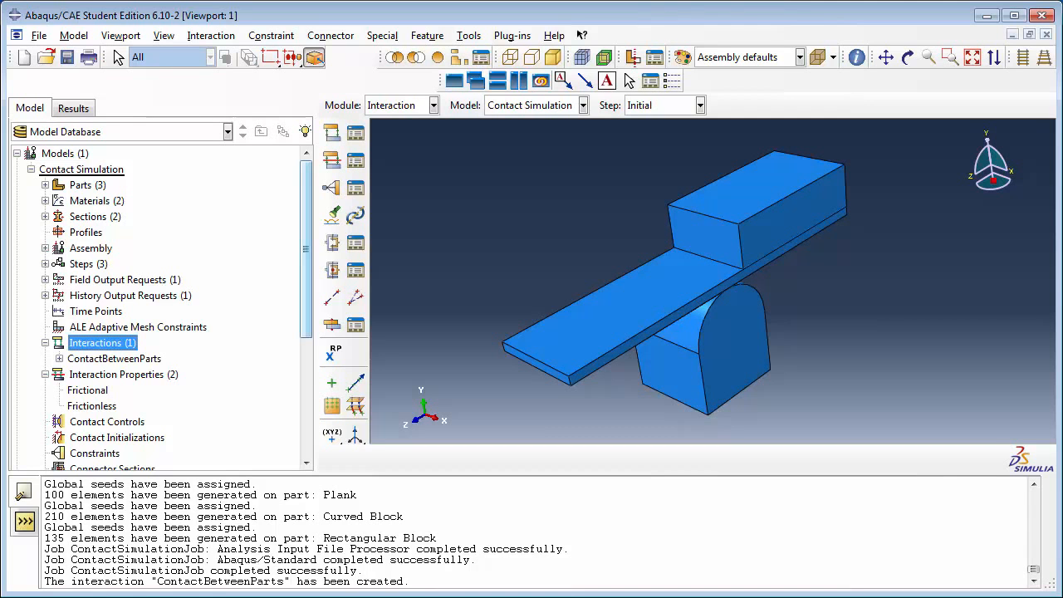
Step: Create a job named GeneralContactSimulationJob for the Contact Simulation model with default settings
left_click_drag(308, 327, 320, 459)
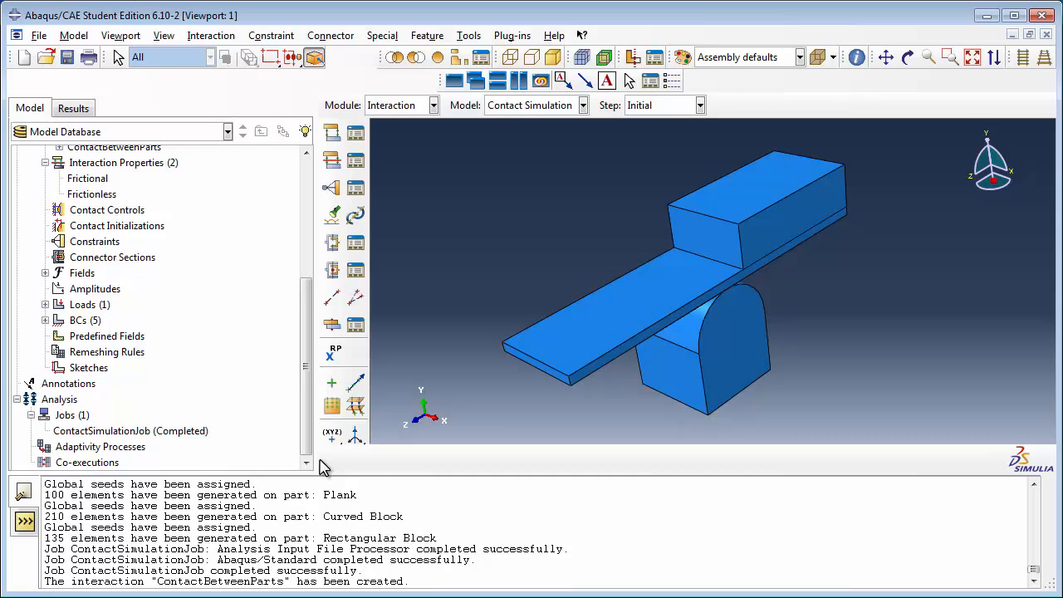
double_click(73, 416)
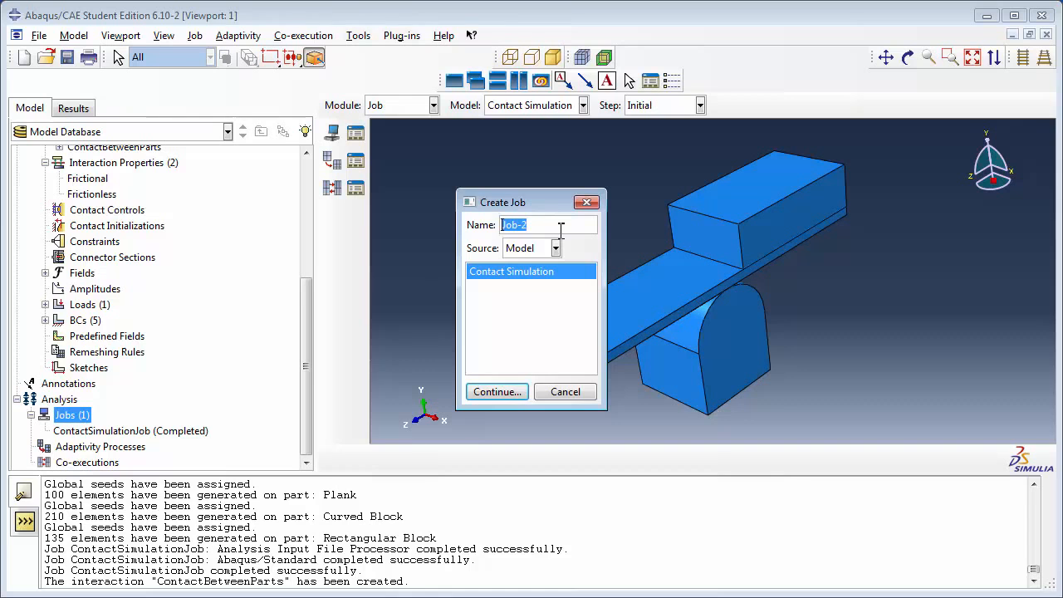
type("GeneralContactSimulat")
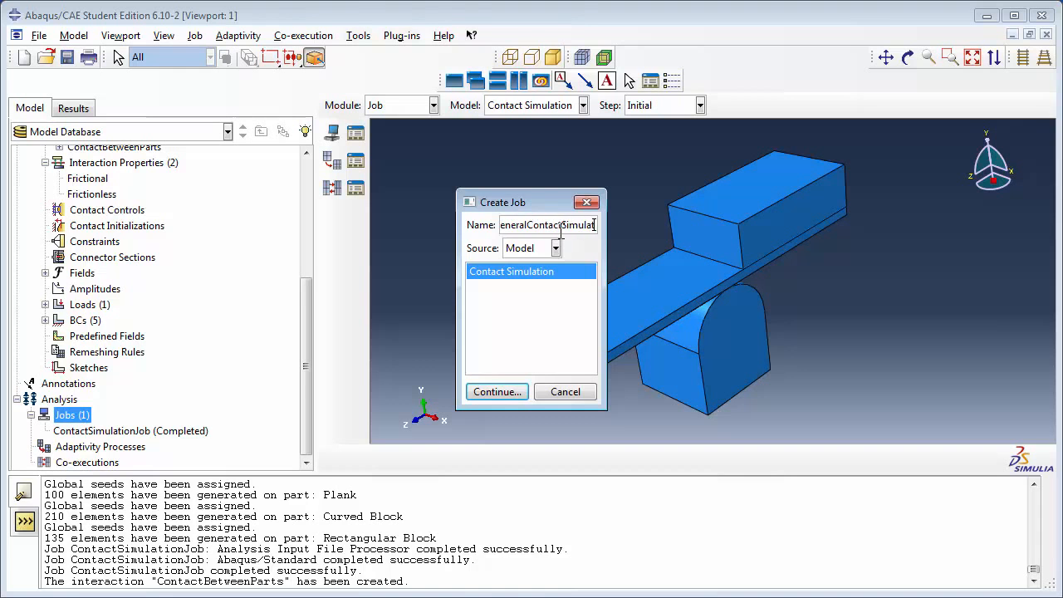
type("ionJob")
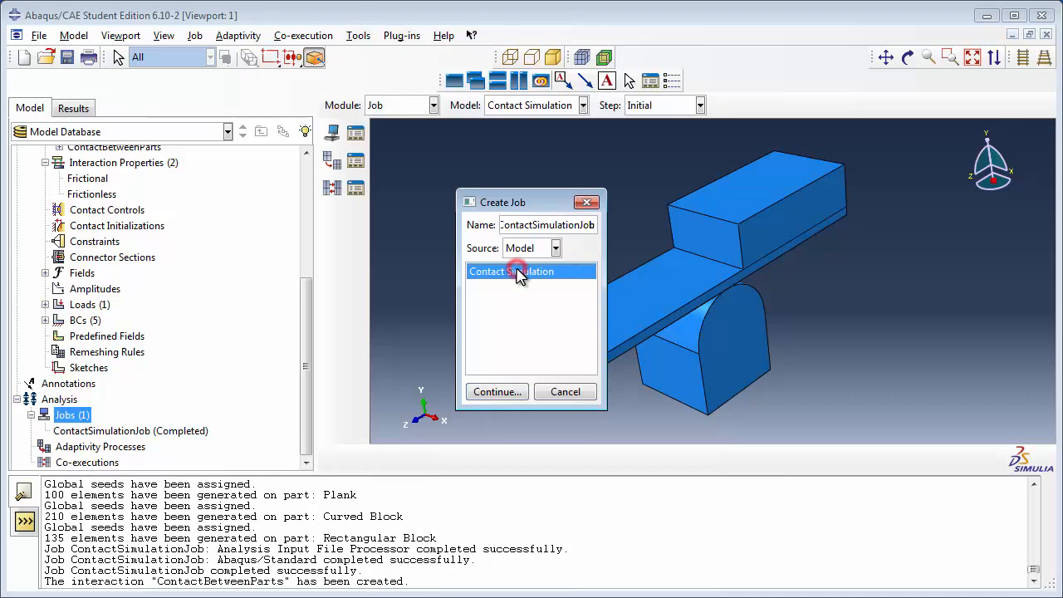
left_click(501, 387)
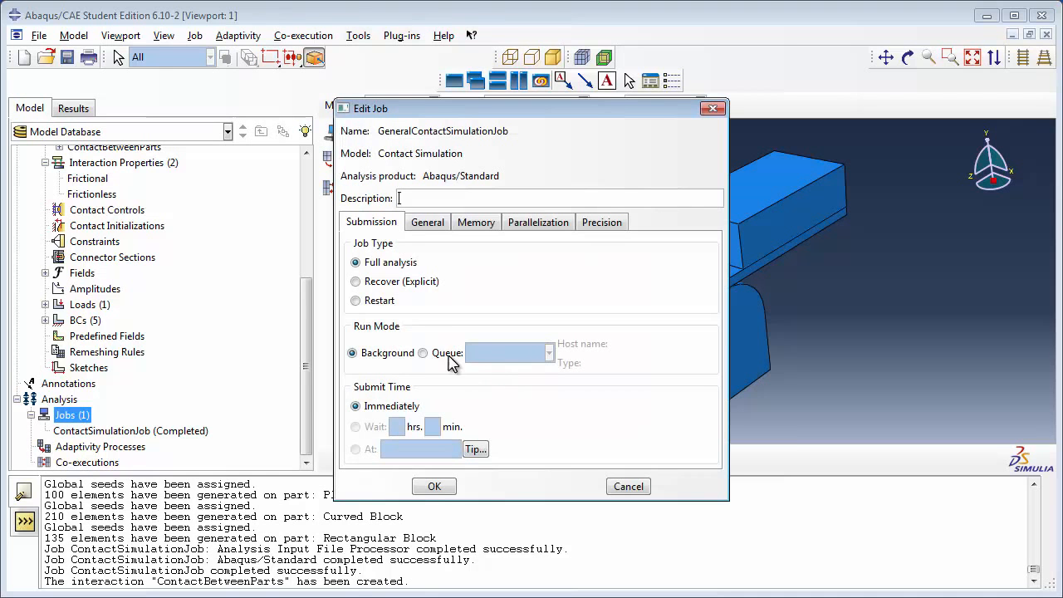
left_click(426, 486)
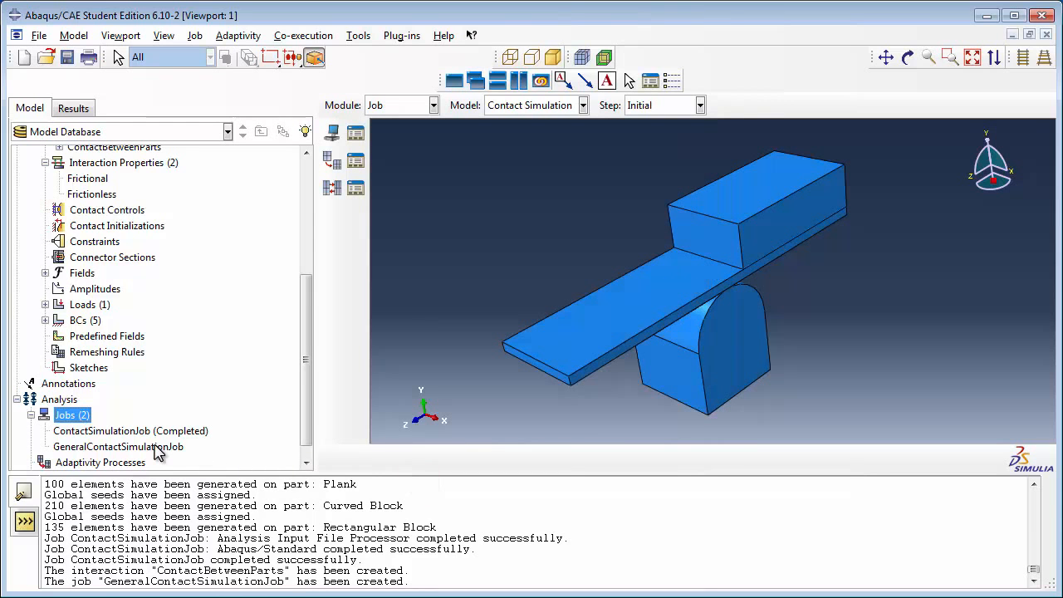
Step: Submit GeneralContactSimulationJob for analysis
left_click(158, 448)
right_click(156, 448)
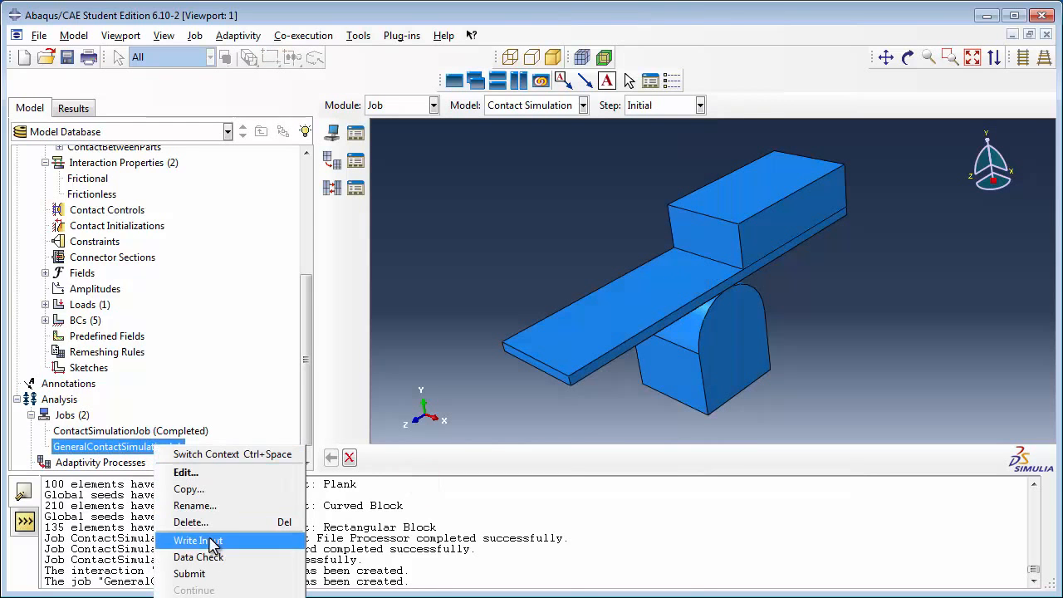
left_click(231, 576)
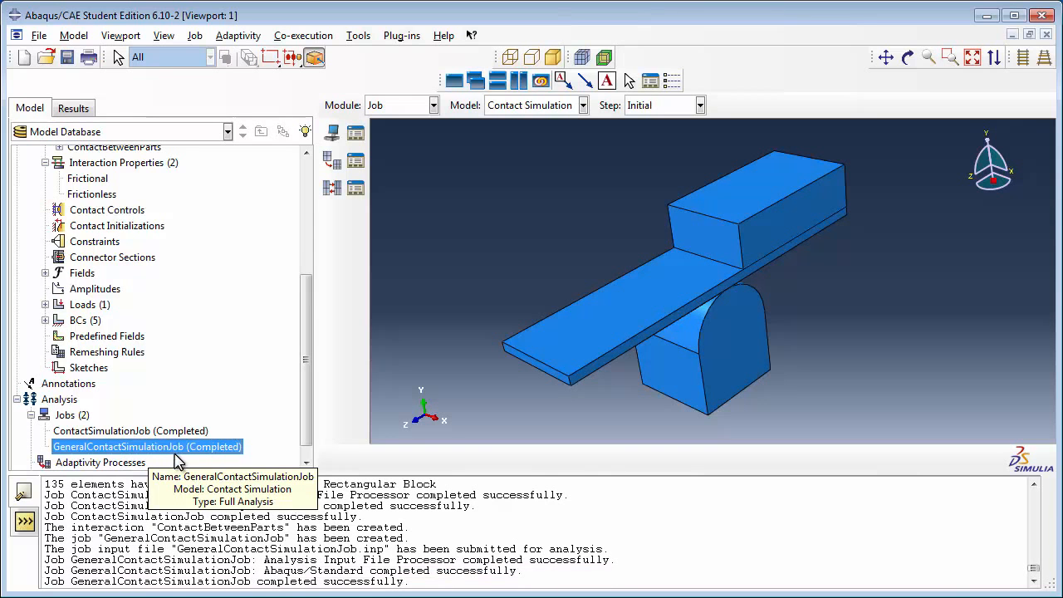
Step: Open the job's results and plot contours on the deformed shape
right_click(203, 455)
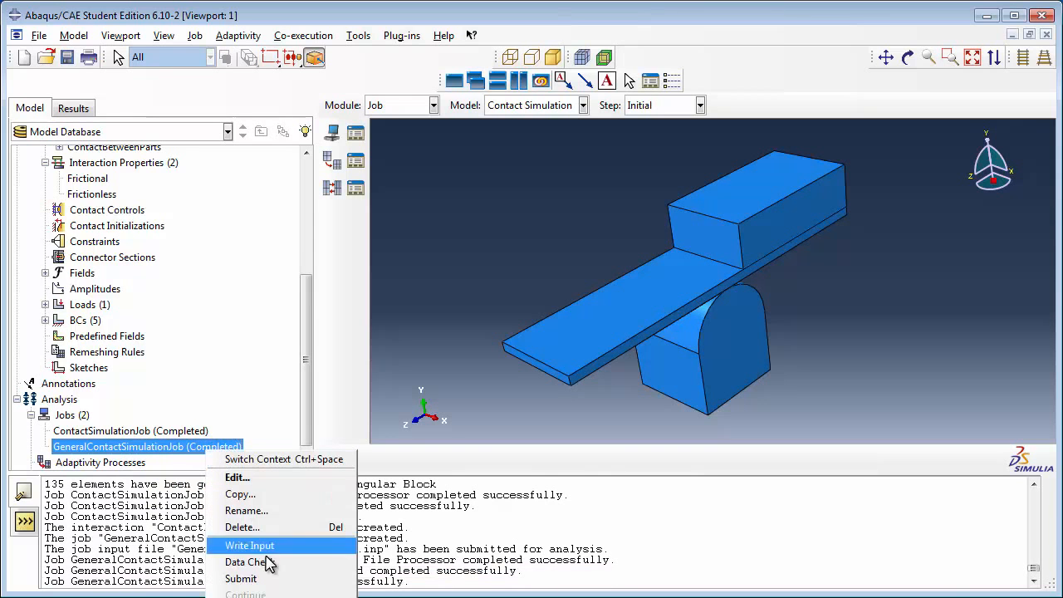
left_click(263, 597)
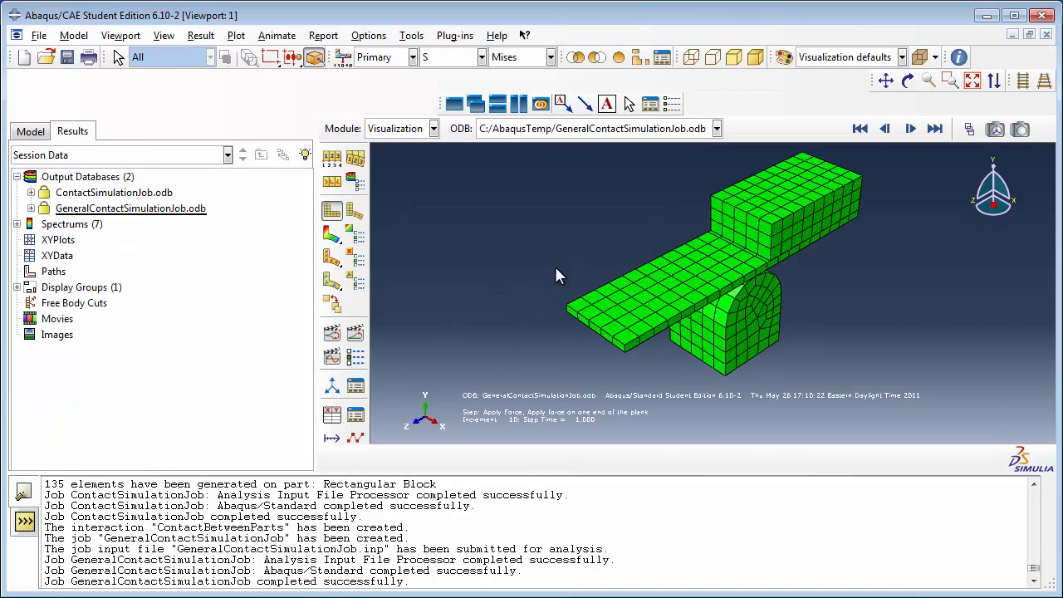
left_click(355, 211)
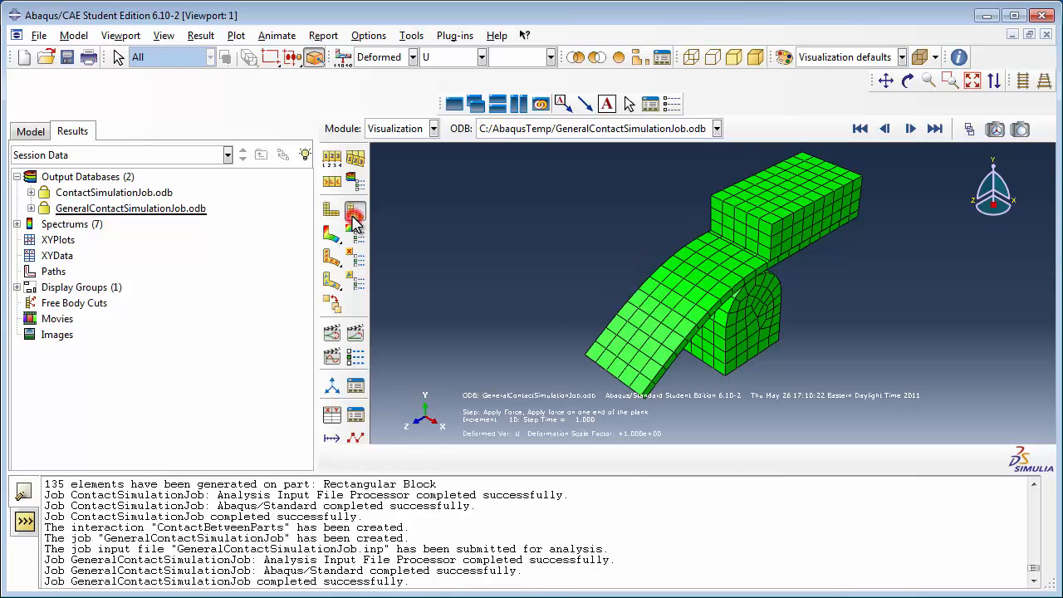
left_click(332, 214)
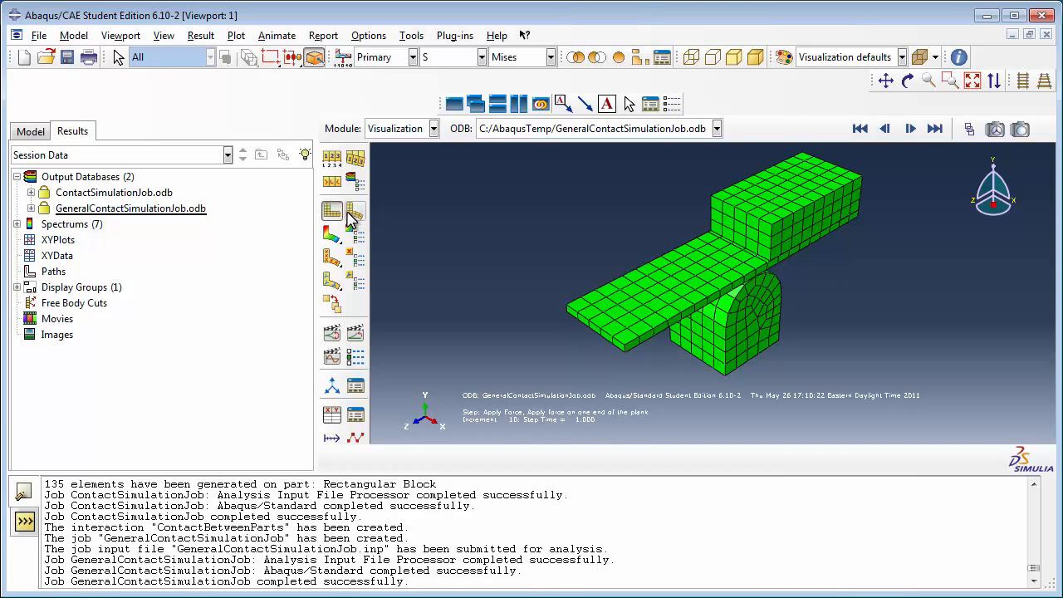
left_click(352, 210)
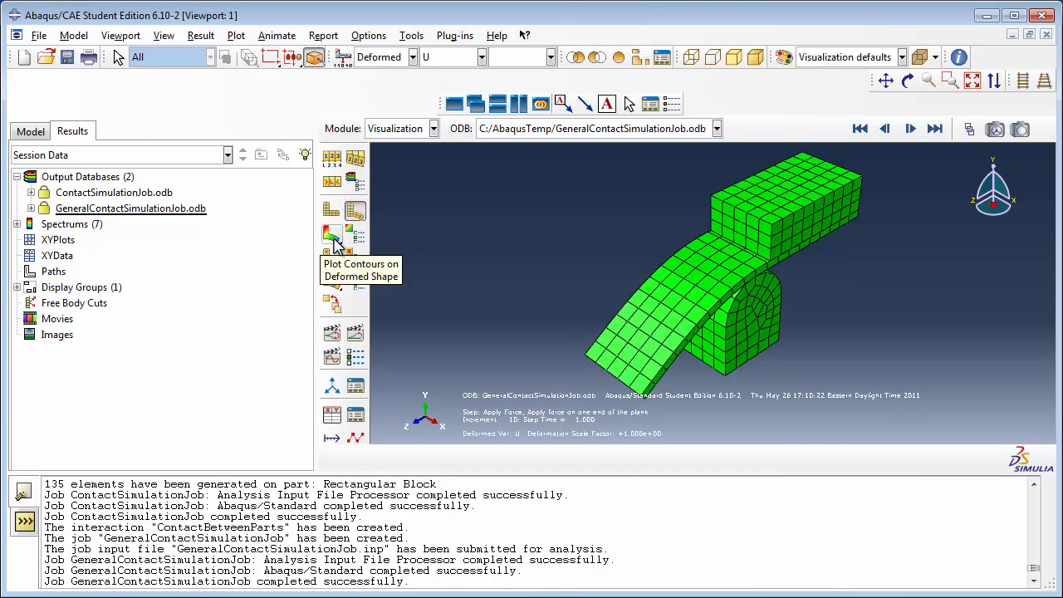
left_click(333, 236)
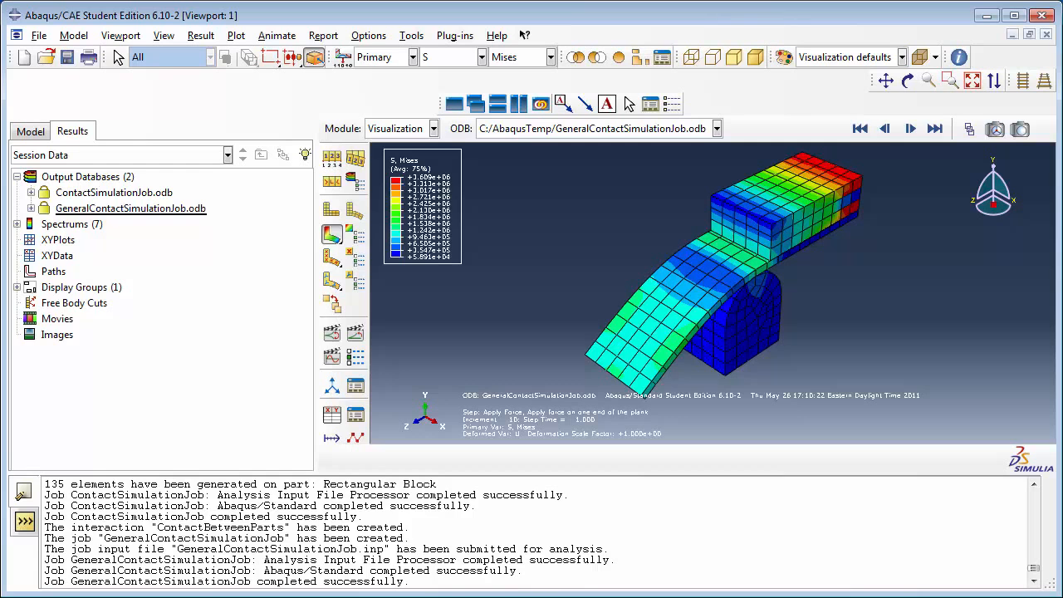
Step: Plot the CPRESS contact pressure contours and open the frame selector at the final frame
left_click(427, 60)
left_click(442, 124)
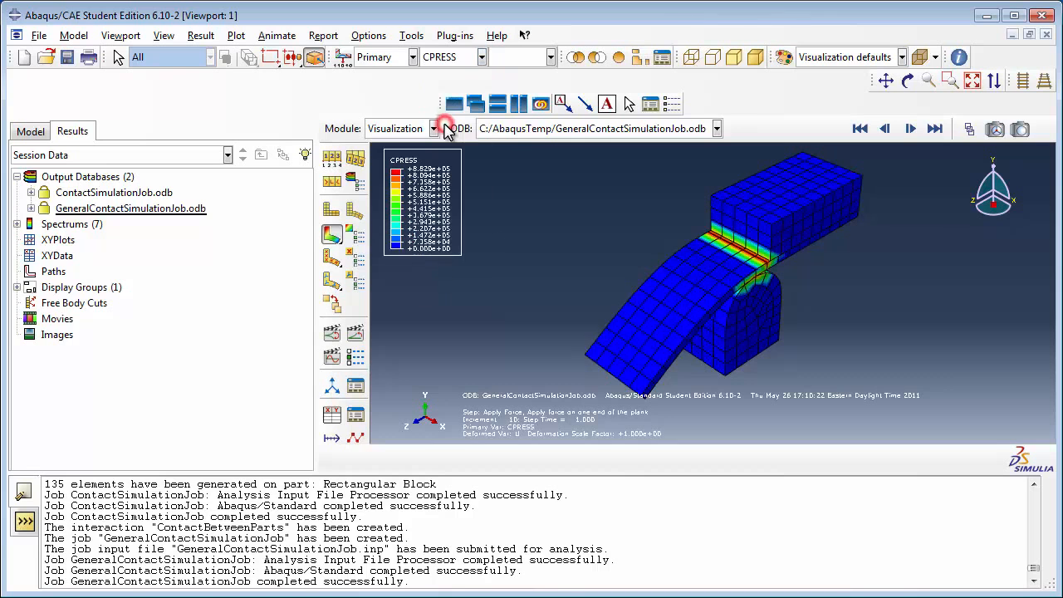
left_click(970, 129)
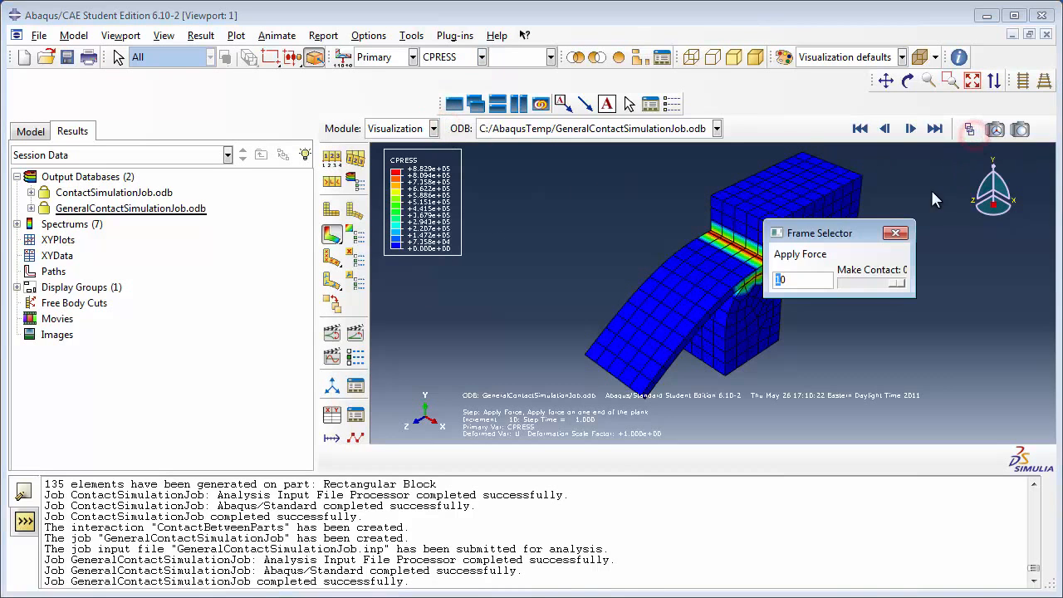
left_click(901, 287)
left_click_drag(847, 237, 941, 246)
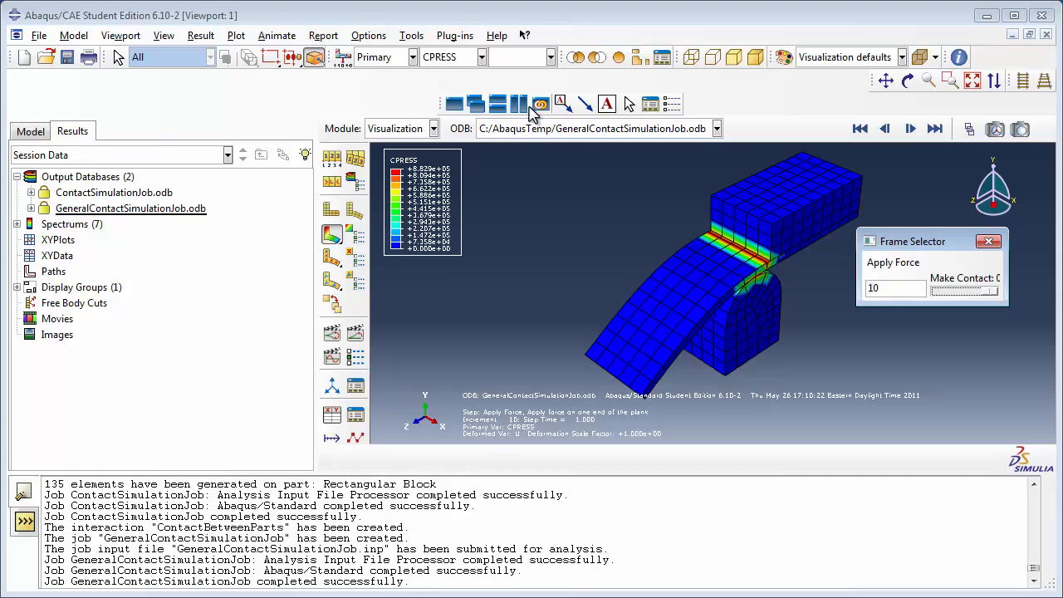
Step: Switch the contour variable to CSHEAR2 and zoom into the plank and curved block contact region
left_click(481, 58)
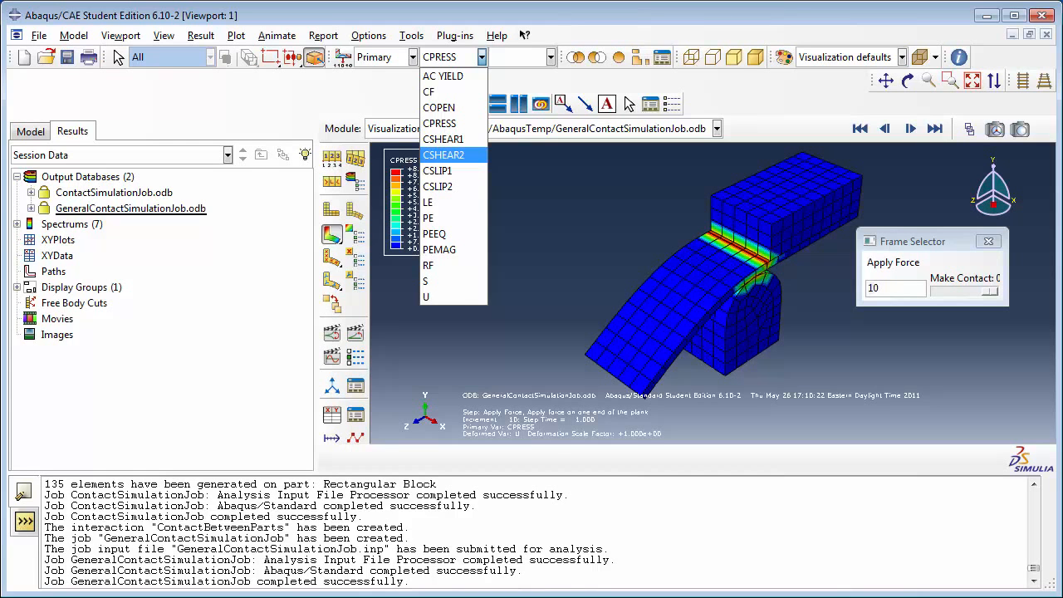
left_click(475, 155)
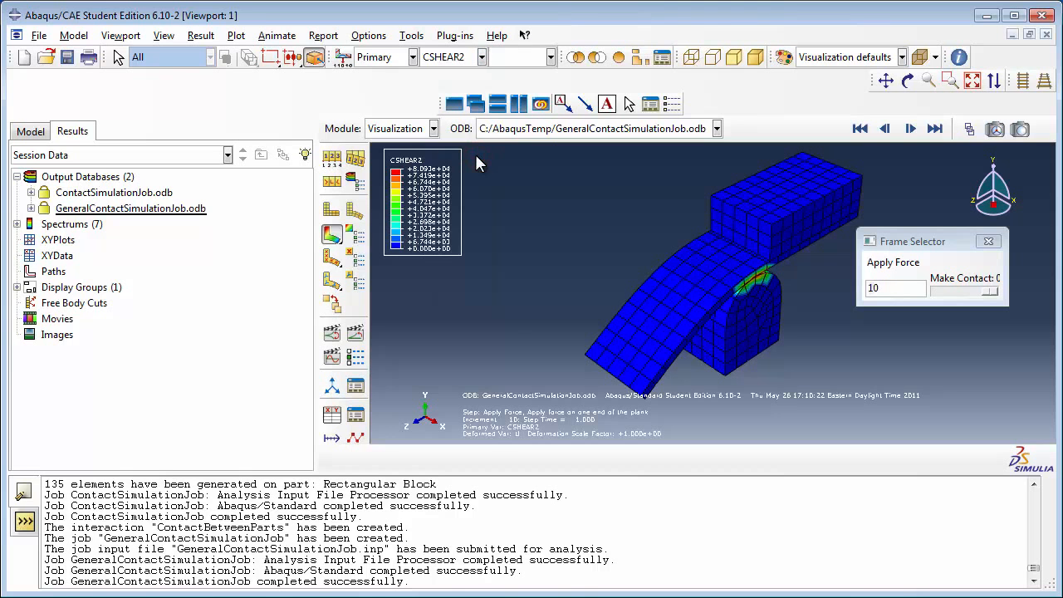
scroll(756, 287, "up", 5)
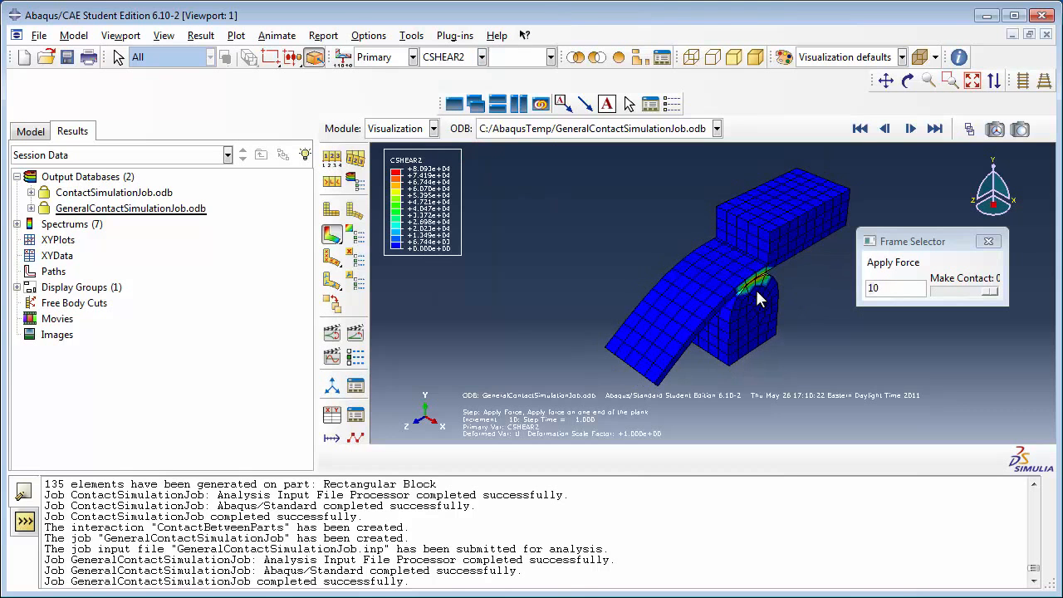
scroll(752, 283, "up", 2)
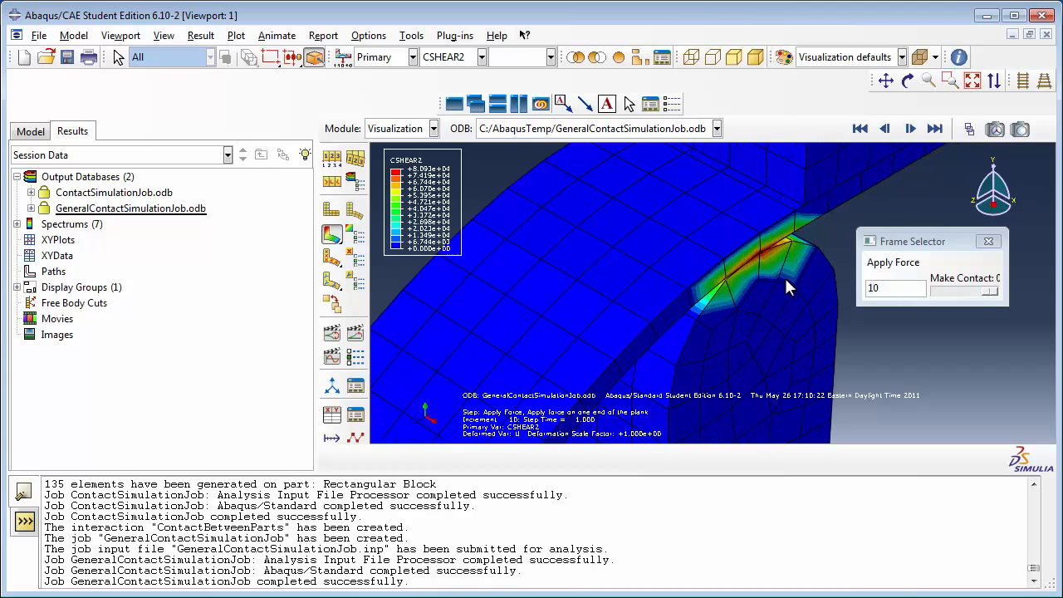
mouse_move(991, 292)
left_mouse_down()
mouse_move(966, 292)
mouse_move(997, 293)
left_mouse_up()
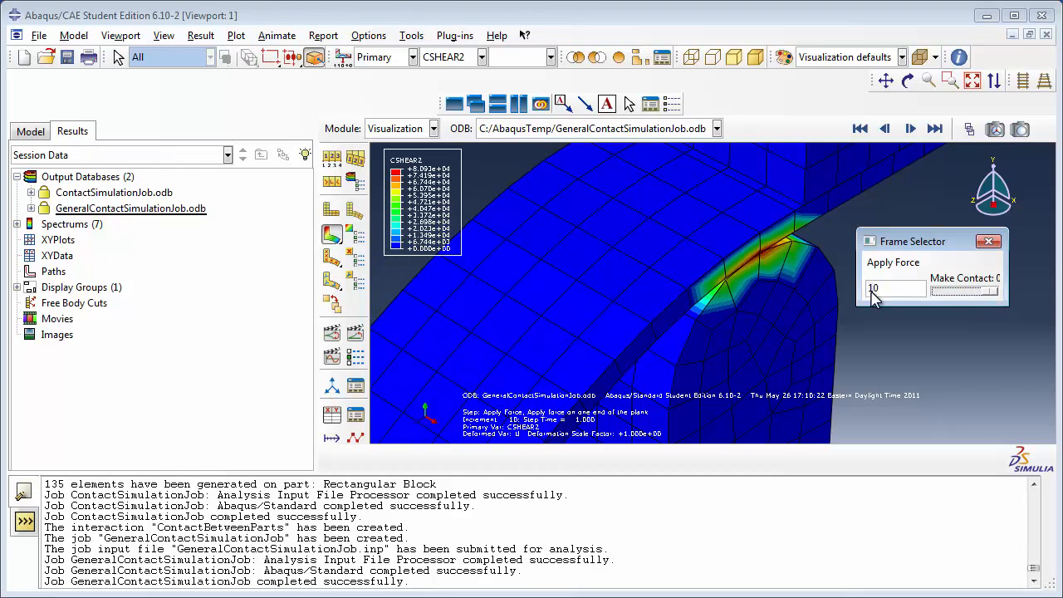
scroll(777, 306, "down", 5)
scroll(690, 356, "up", 5)
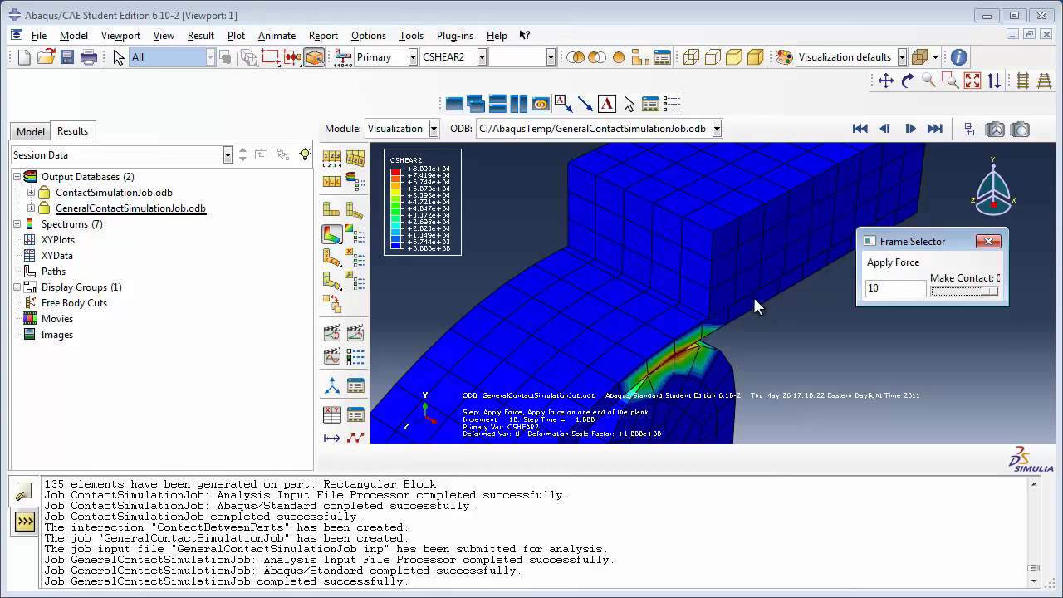
scroll(753, 295, "down", 4)
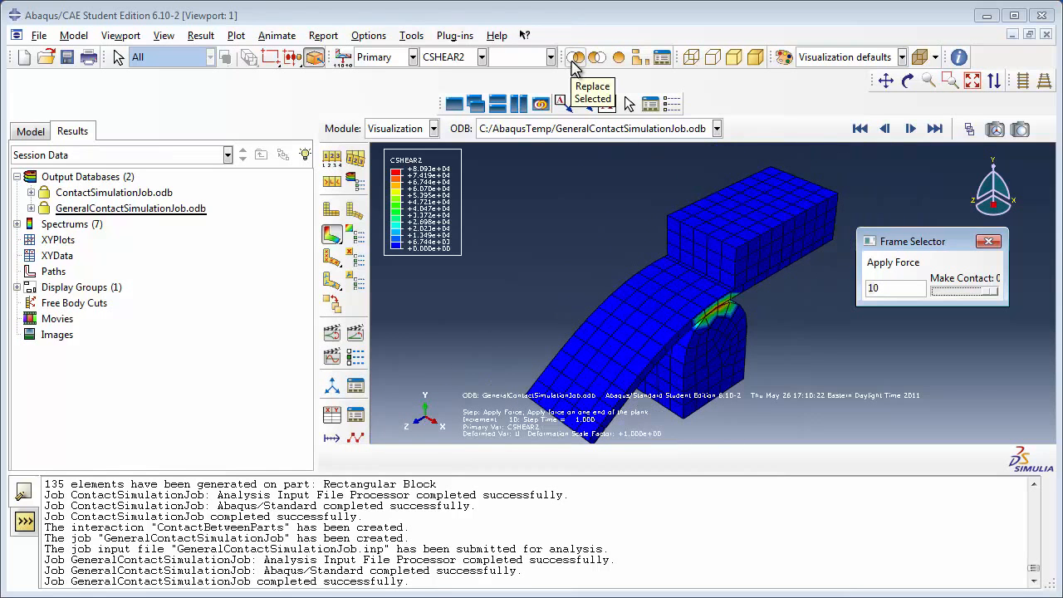
Step: Isolate the rectangular block instance, rotate it for inspection, and show all instances again
left_click(575, 58)
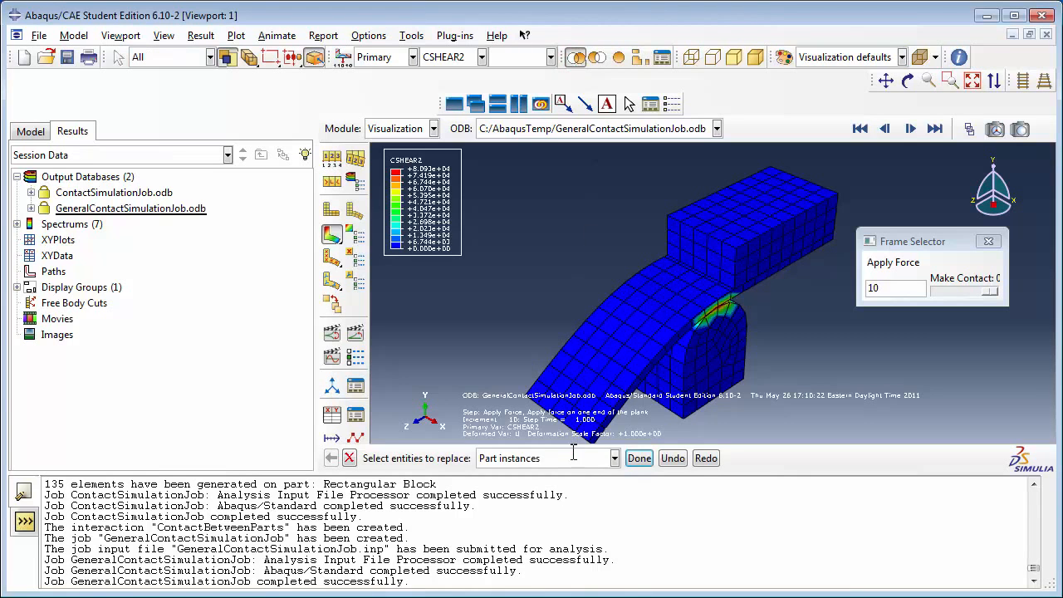
left_click(573, 455)
left_click(566, 473)
left_click(752, 245)
left_click(639, 458)
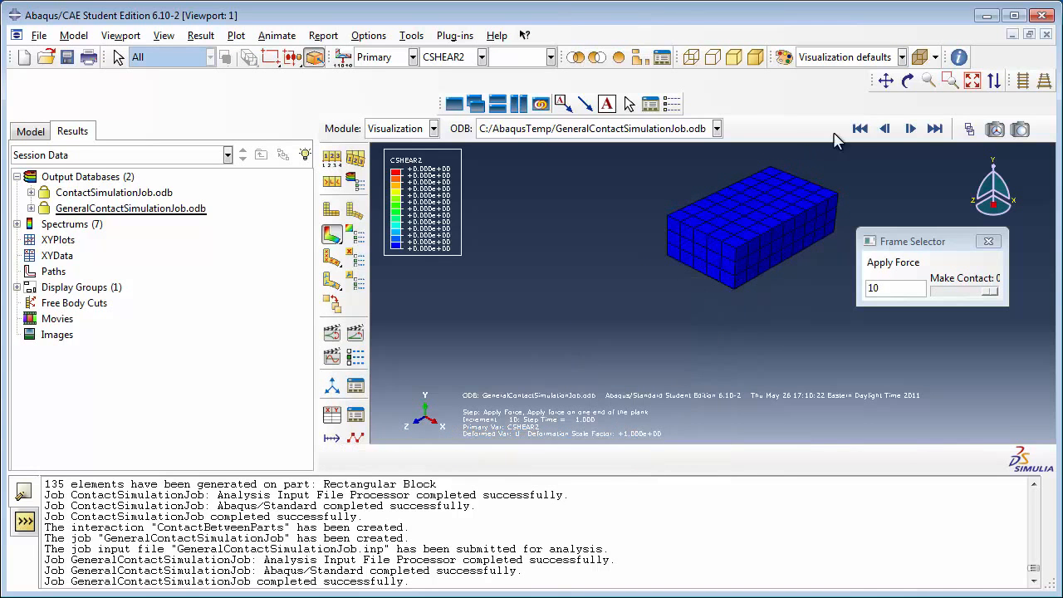
left_click(908, 80)
left_click_drag(752, 328, 710, 285)
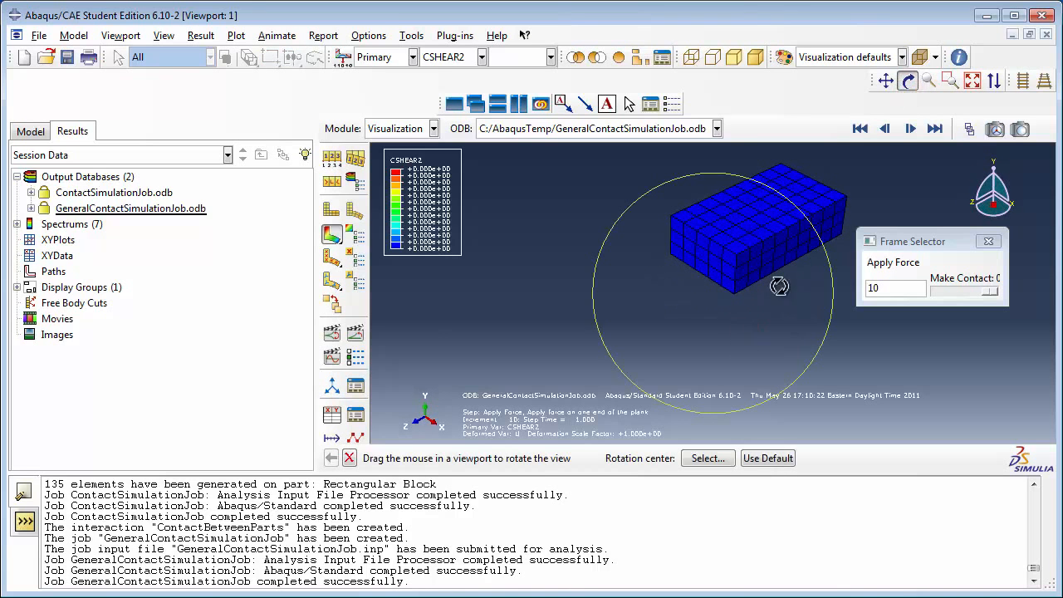
left_click(912, 80)
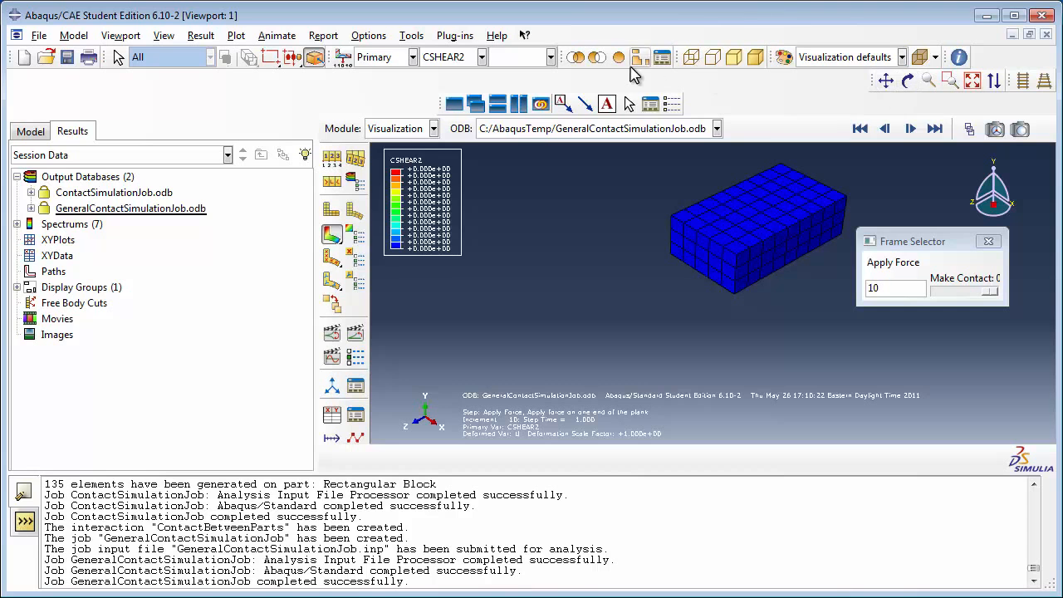
left_click(619, 58)
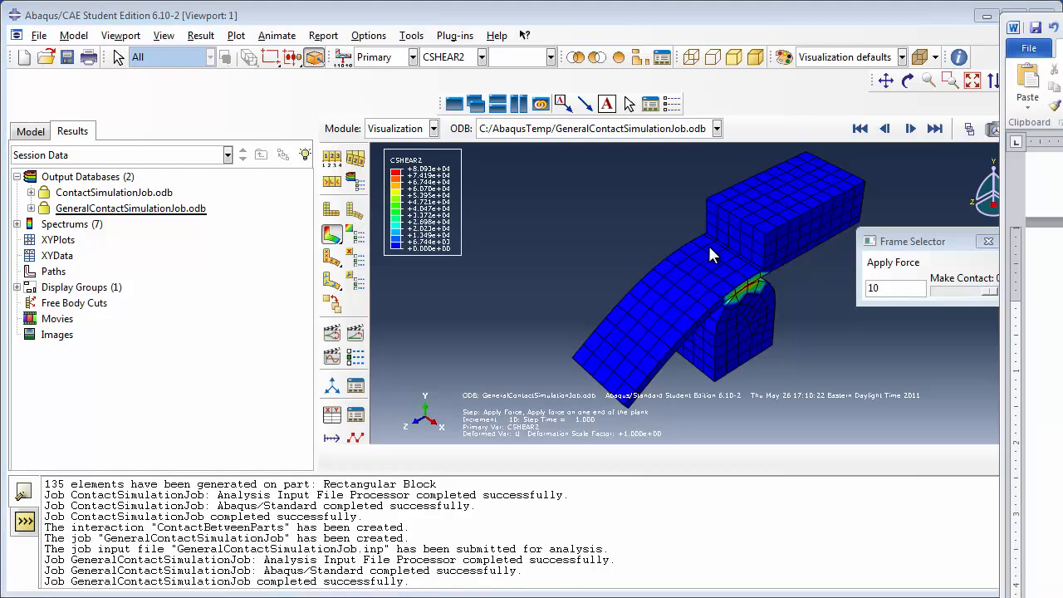
Step: Edit history output request H-Output-1 to select variables from the list, adding CAREA, total area in contact
left_click(30, 131)
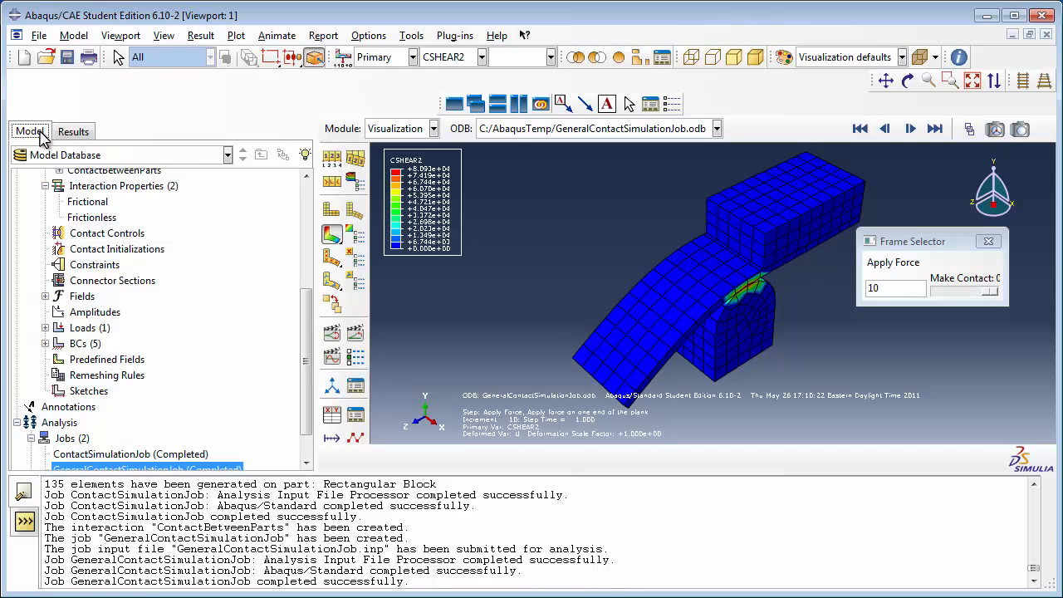
scroll(107, 232, "up", 5)
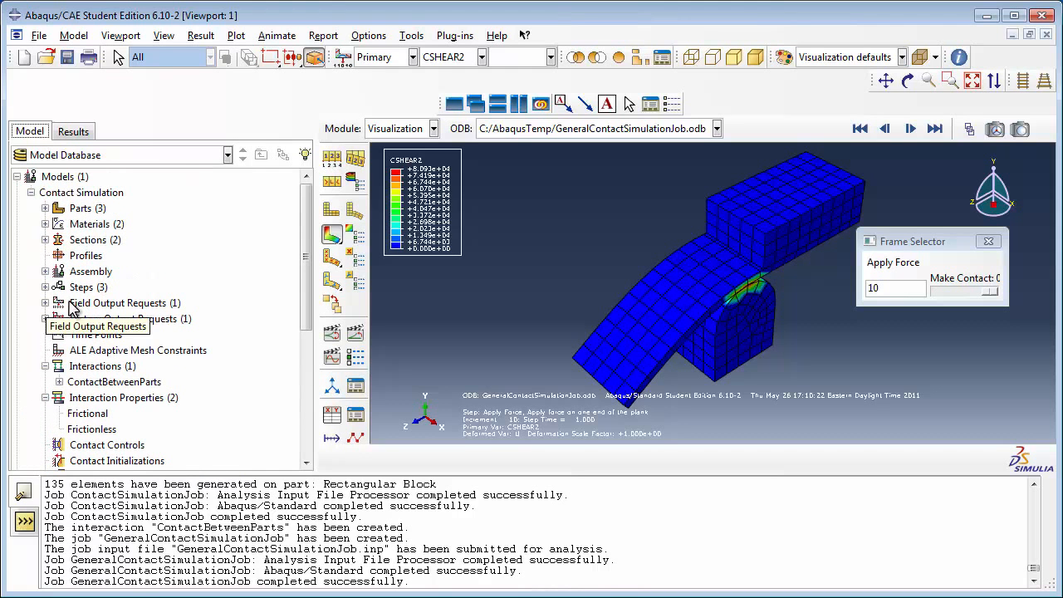
left_click(45, 318)
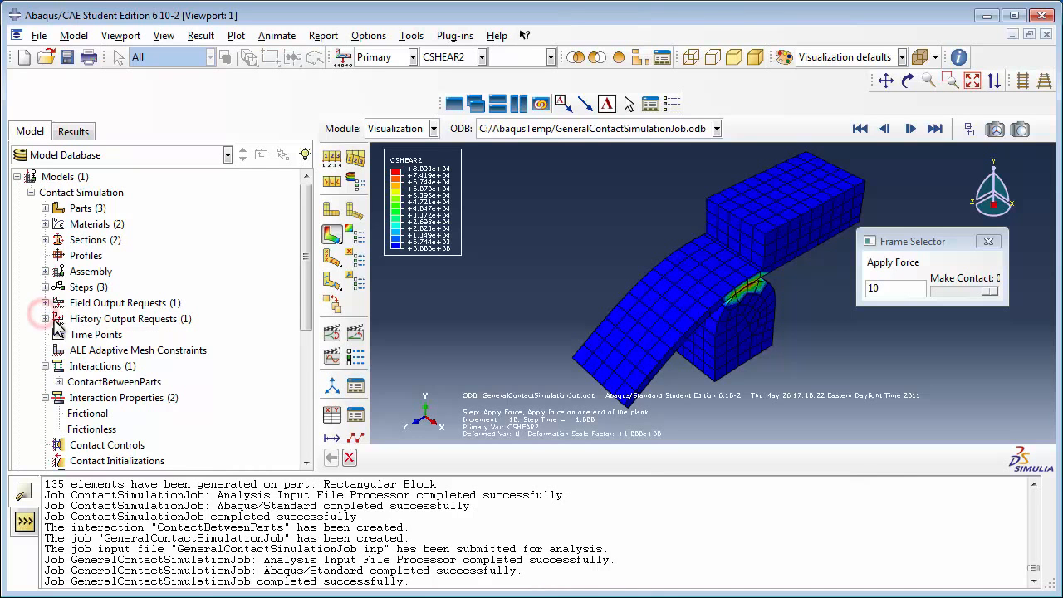
left_click(97, 335)
double_click(97, 335)
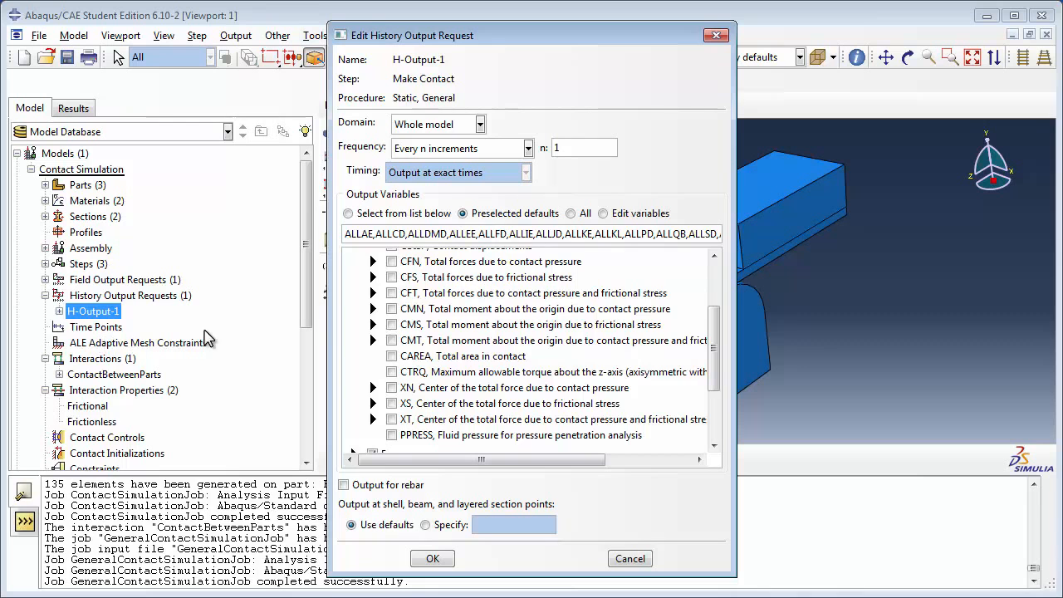
scroll(374, 333, "up", 2)
left_click(354, 299)
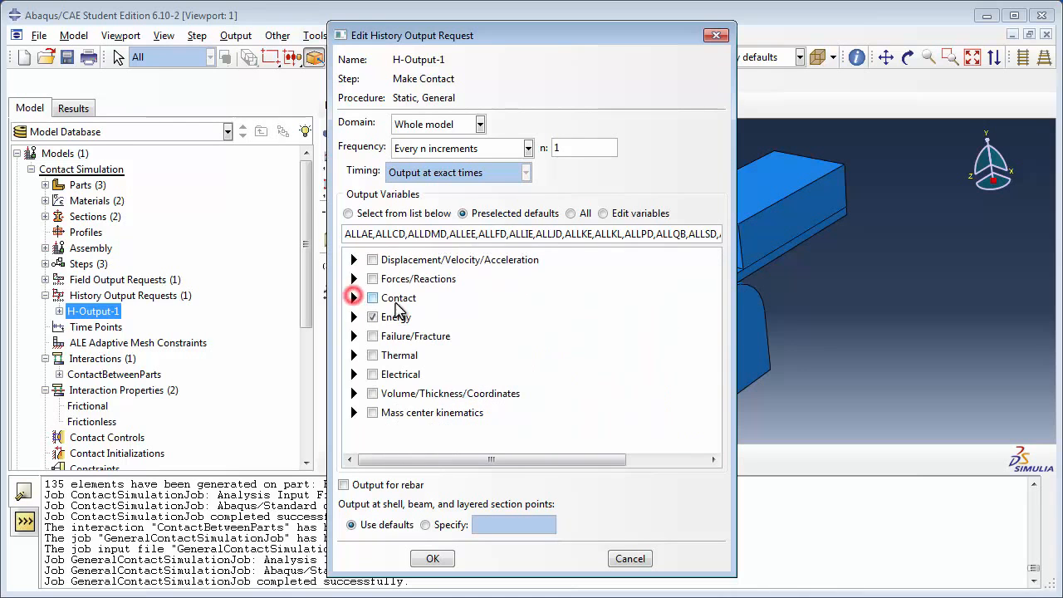
left_click(394, 303)
left_click(394, 303)
left_click(355, 298)
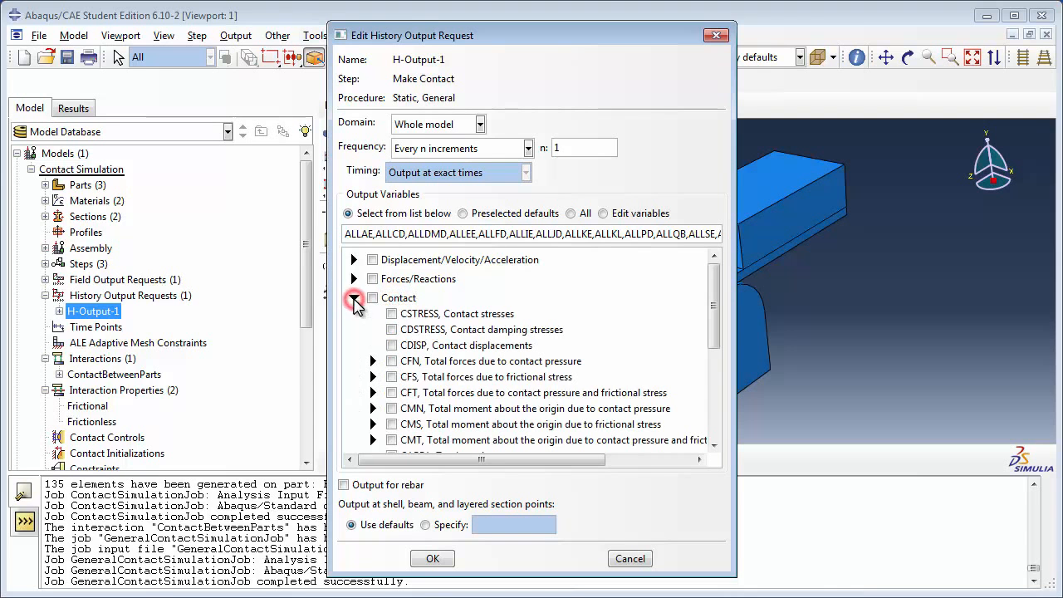
scroll(449, 329, "down", 2)
scroll(463, 386, "down", 2)
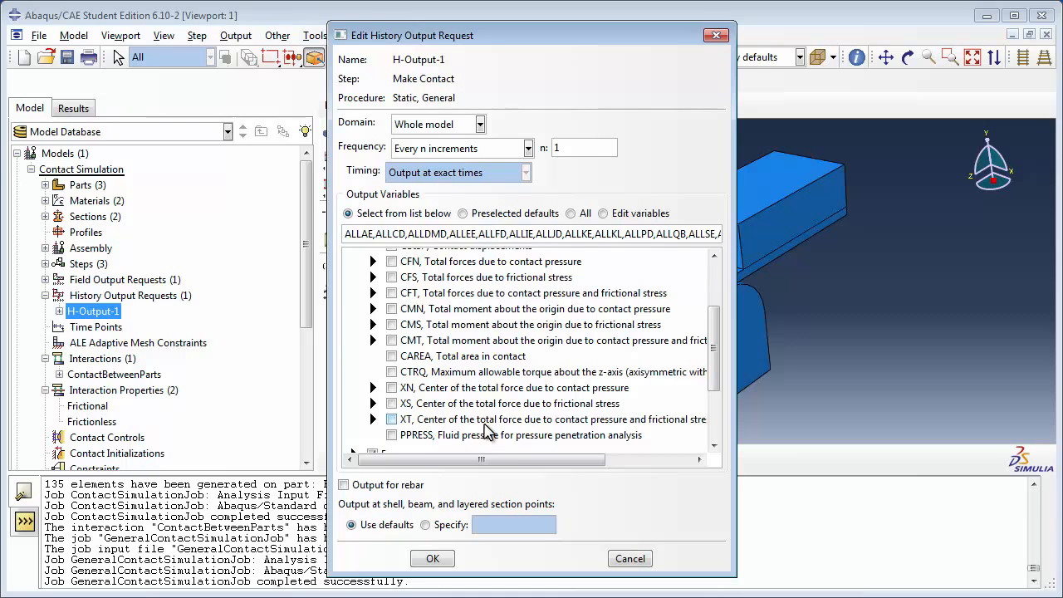
scroll(487, 353, "up", 3)
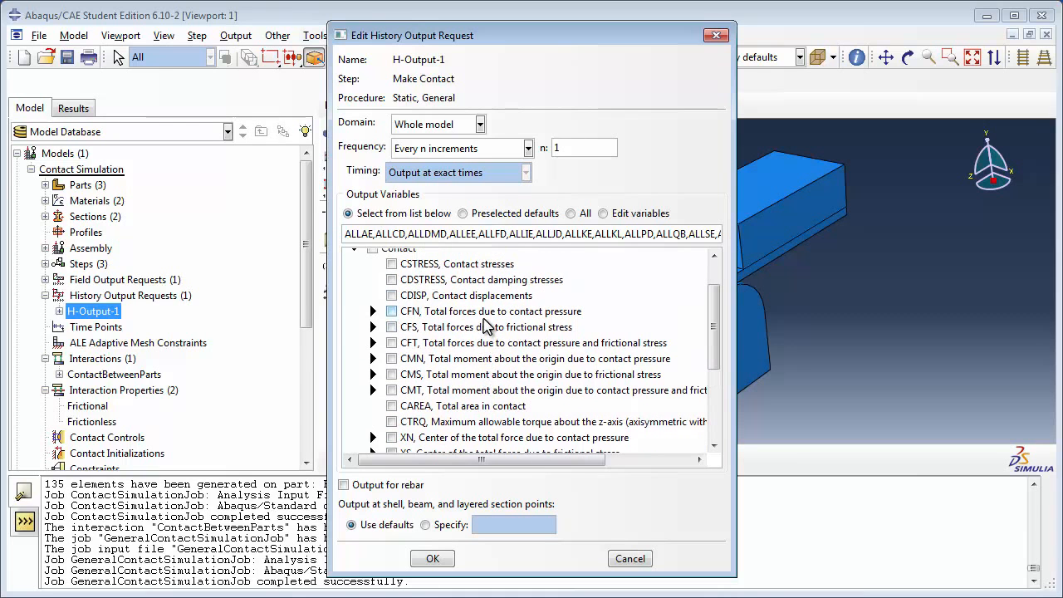
left_click(480, 406)
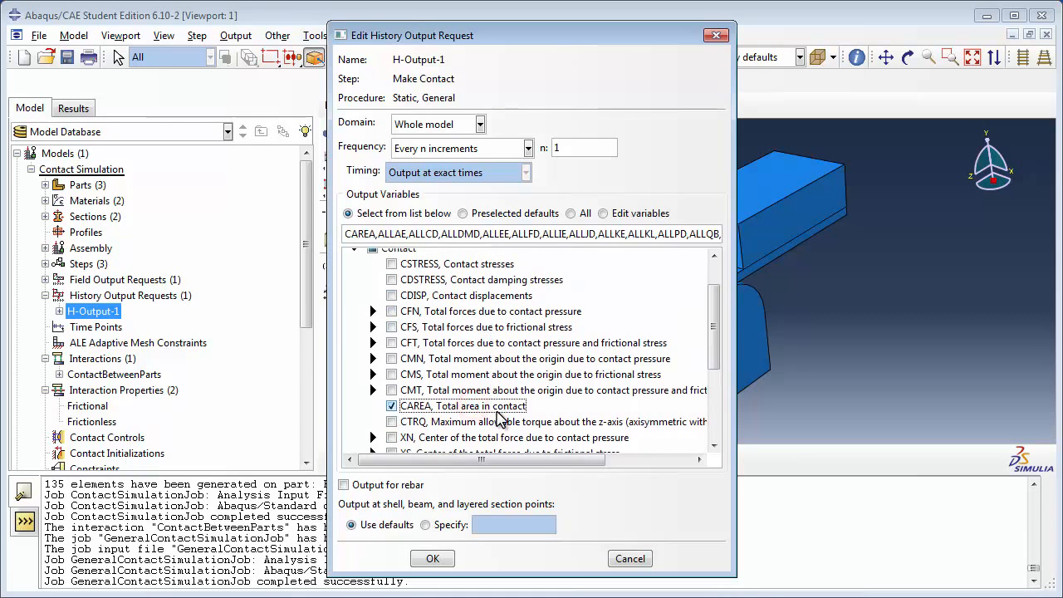
left_click(439, 558)
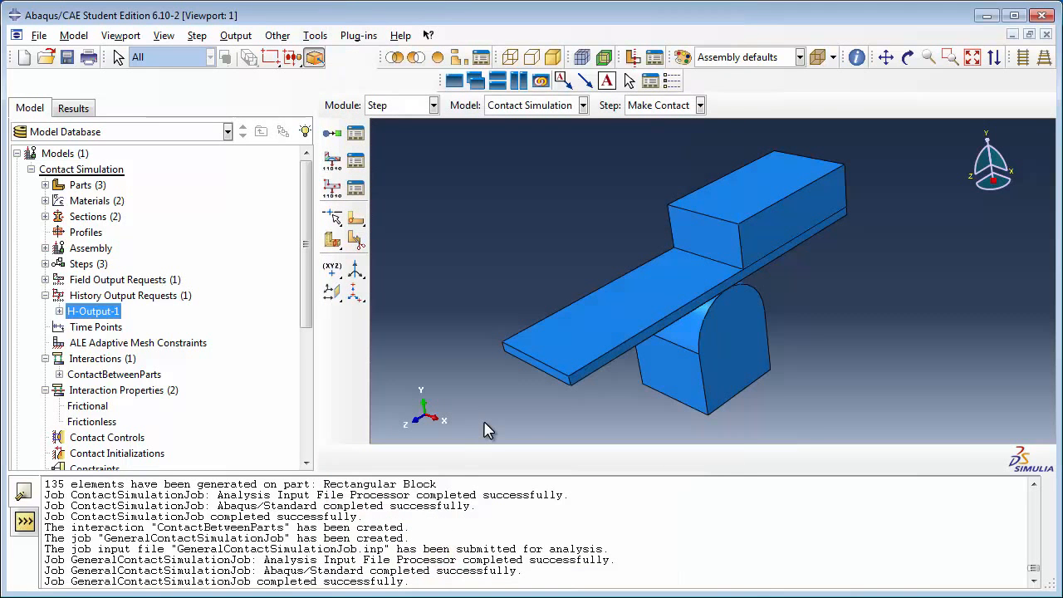